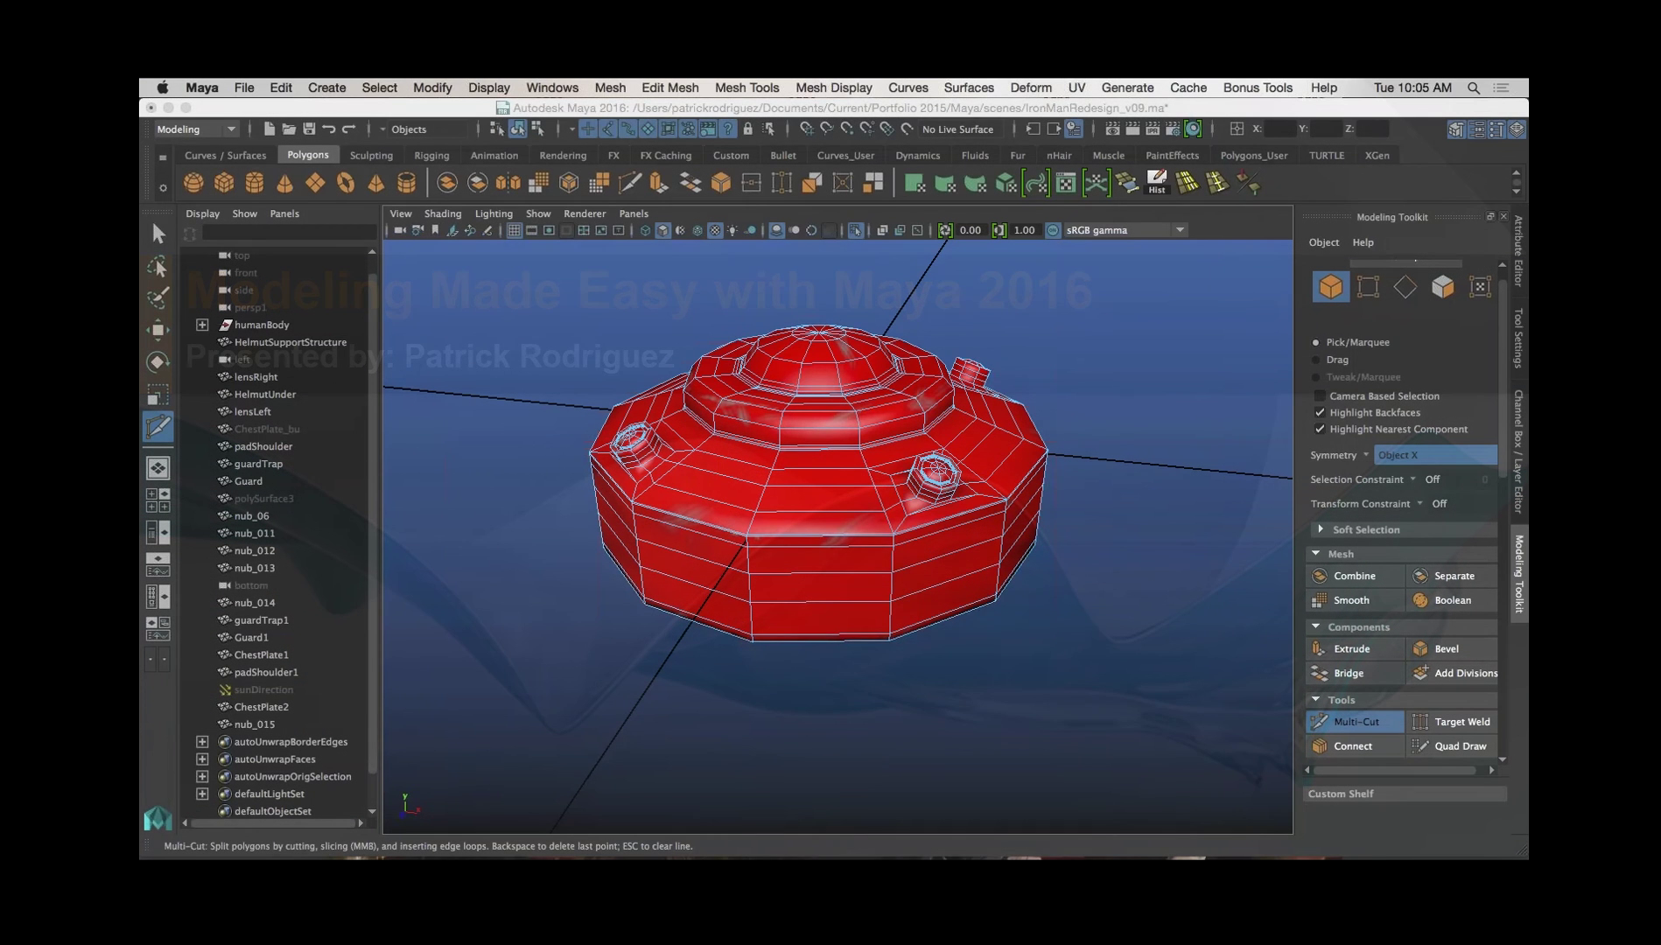
Switch the helmet mesh to Object Mode from the marking menu and pick the Select Tool.
right_drag(959, 448, 1046, 338)
click(158, 236)
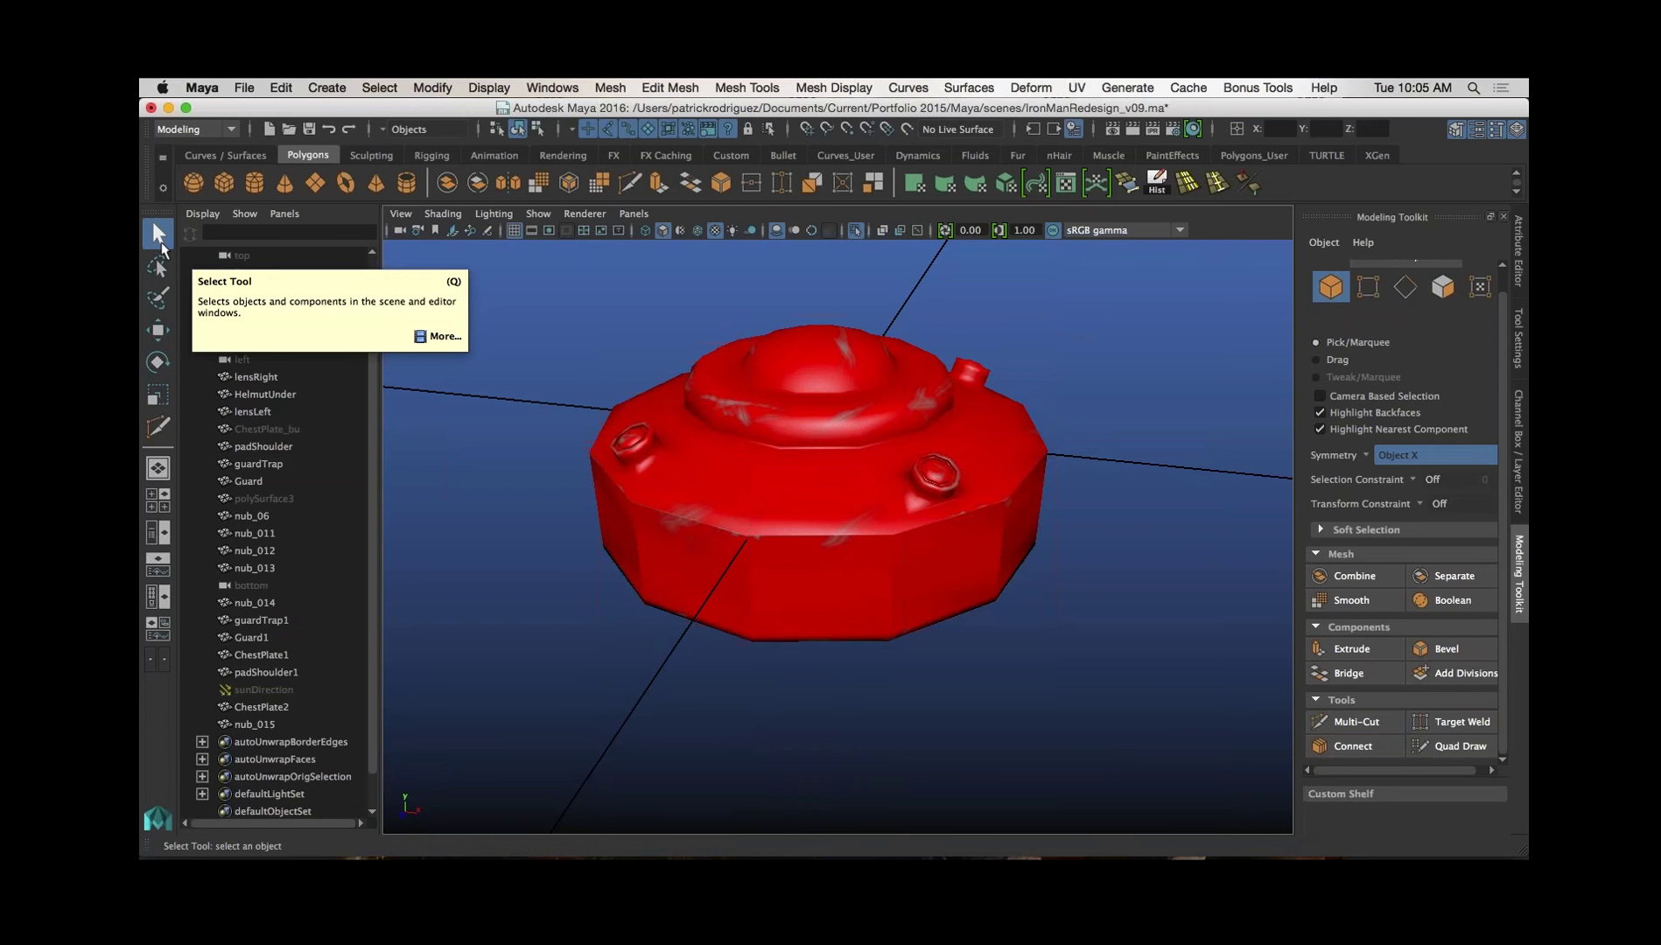
Dolly the camera out and tumble it lower so the helmet sits smaller above the grid.
alt+right_drag(909, 444, 871, 436)
alt+drag(872, 436, 1090, 448)
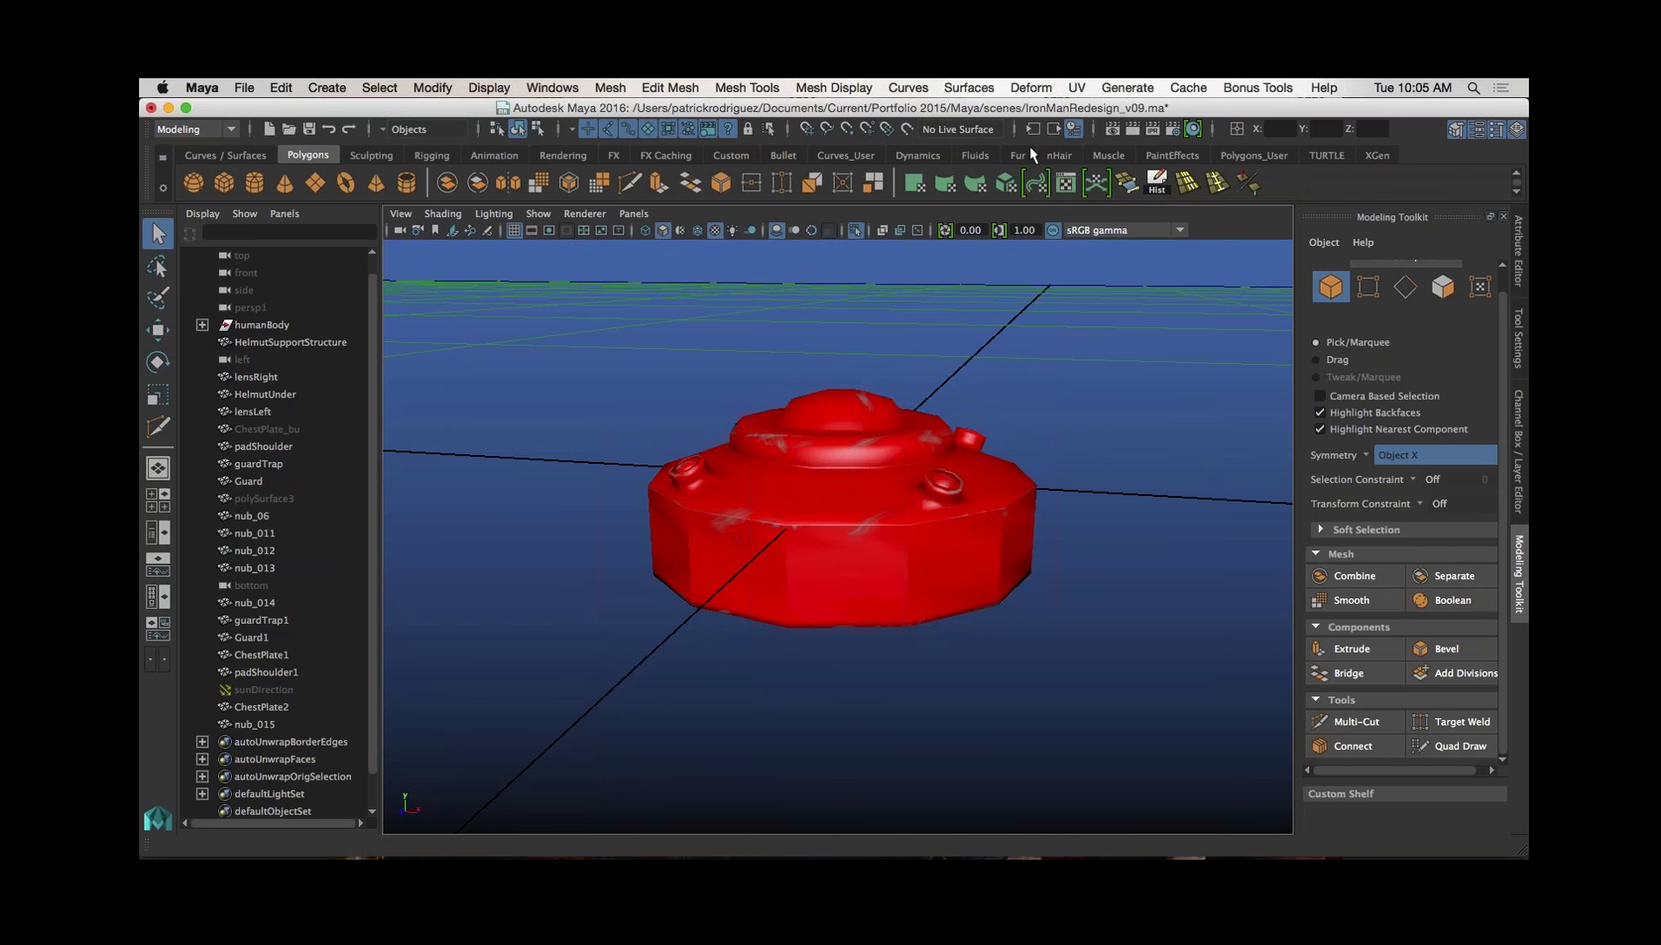
click(228, 154)
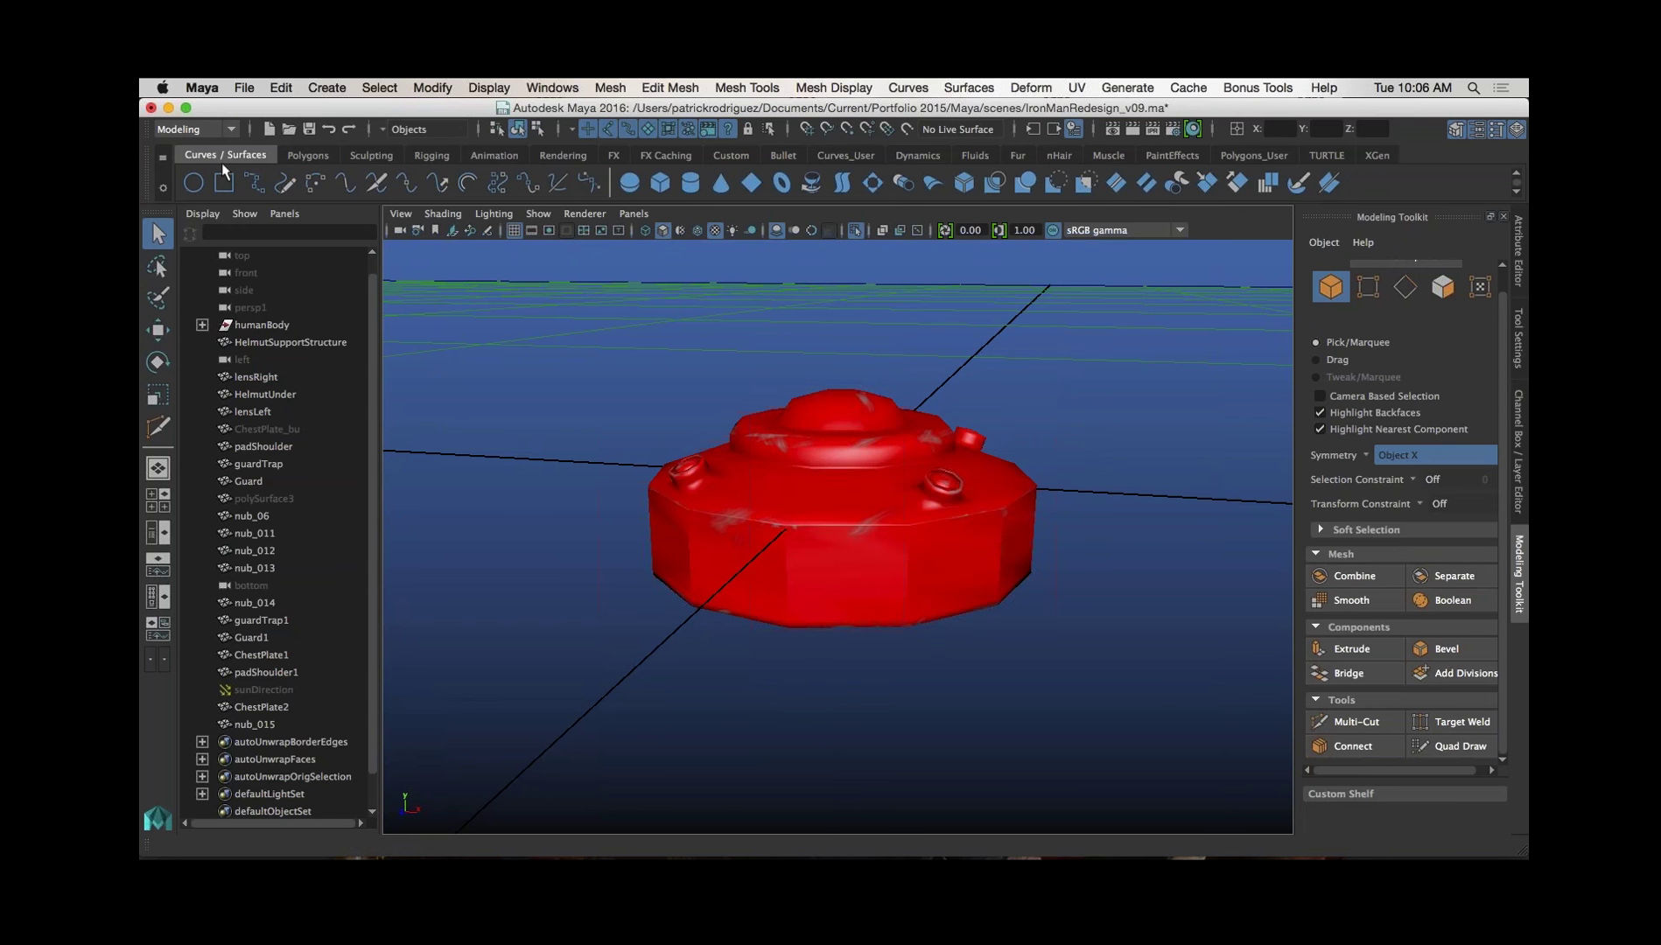
click(311, 157)
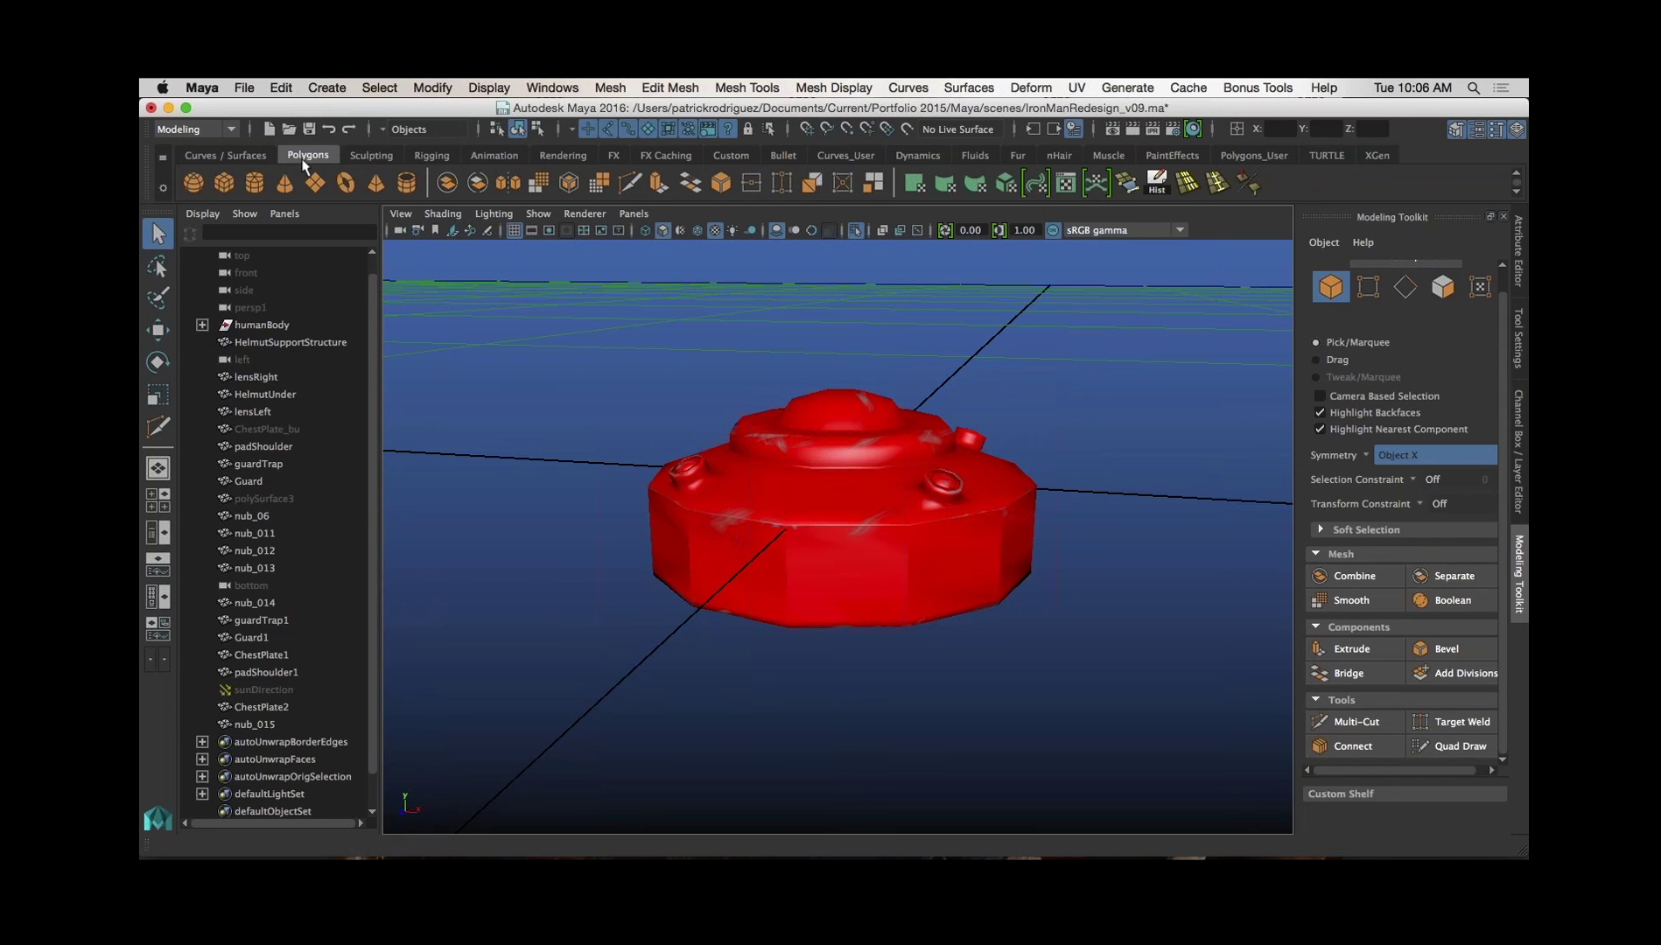
click(1215, 184)
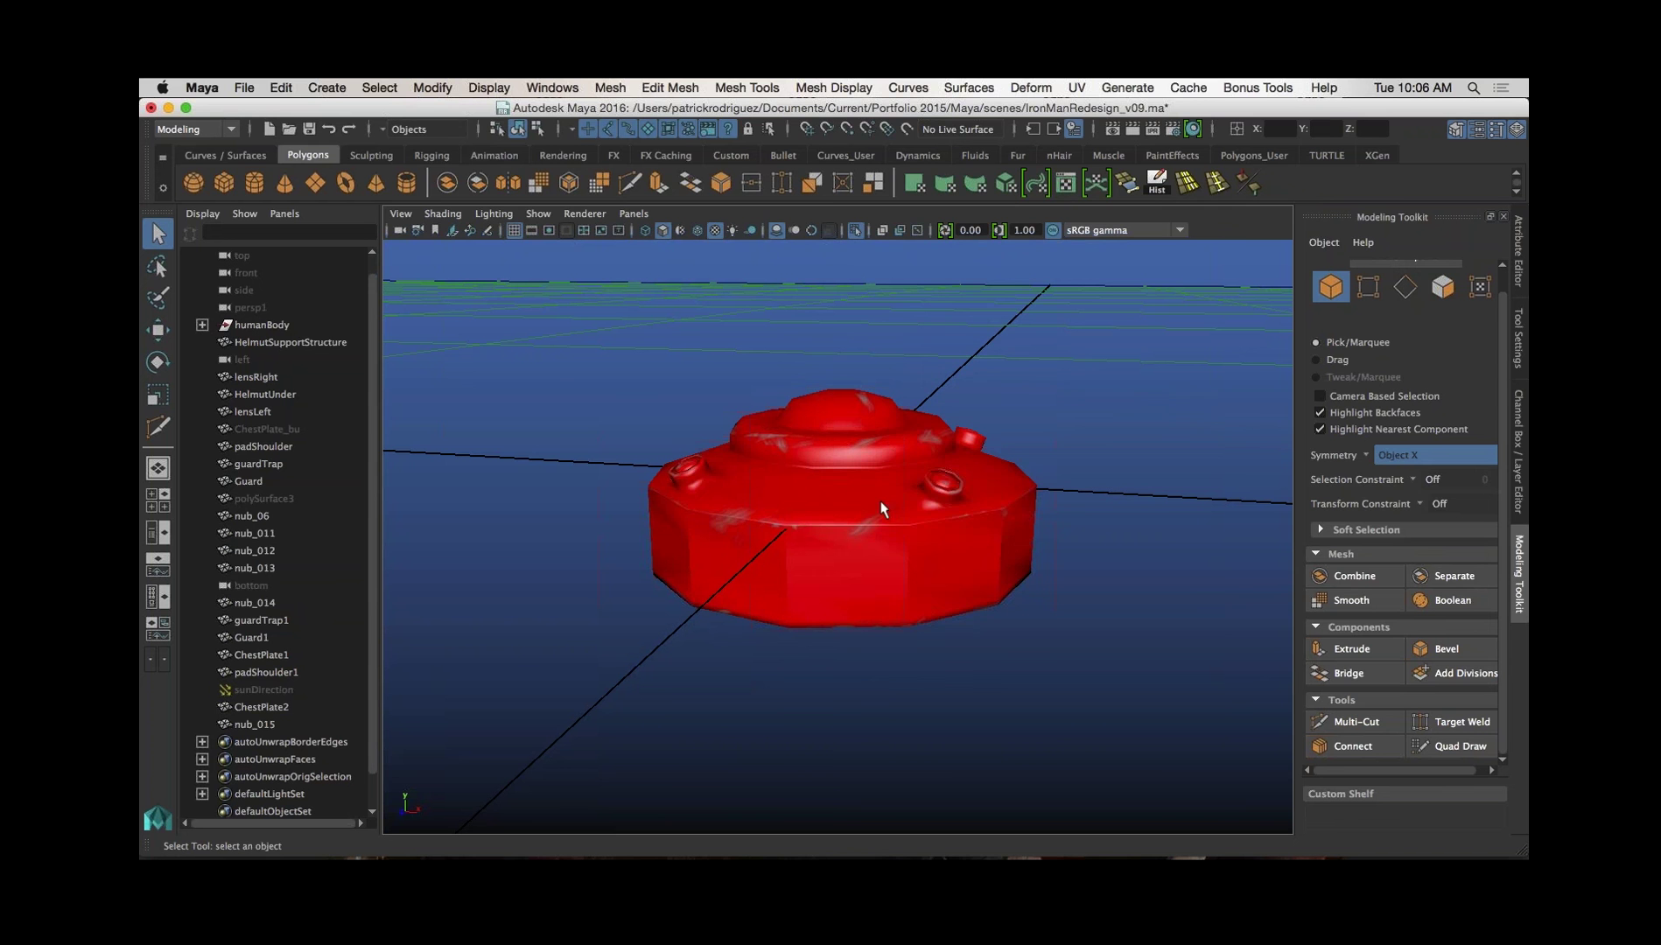
mouse_move(882, 518)
shift+right_down()
mouse_move(880, 491)
mouse_move(792, 516)
mouse_move(840, 550)
mouse_move(882, 544)
mouse_move(888, 567)
mouse_move(933, 544)
mouse_move(940, 514)
mouse_move(883, 486)
mouse_move(862, 510)
mouse_move(893, 542)
mouse_move(882, 517)
shift+right_up()
click(748, 91)
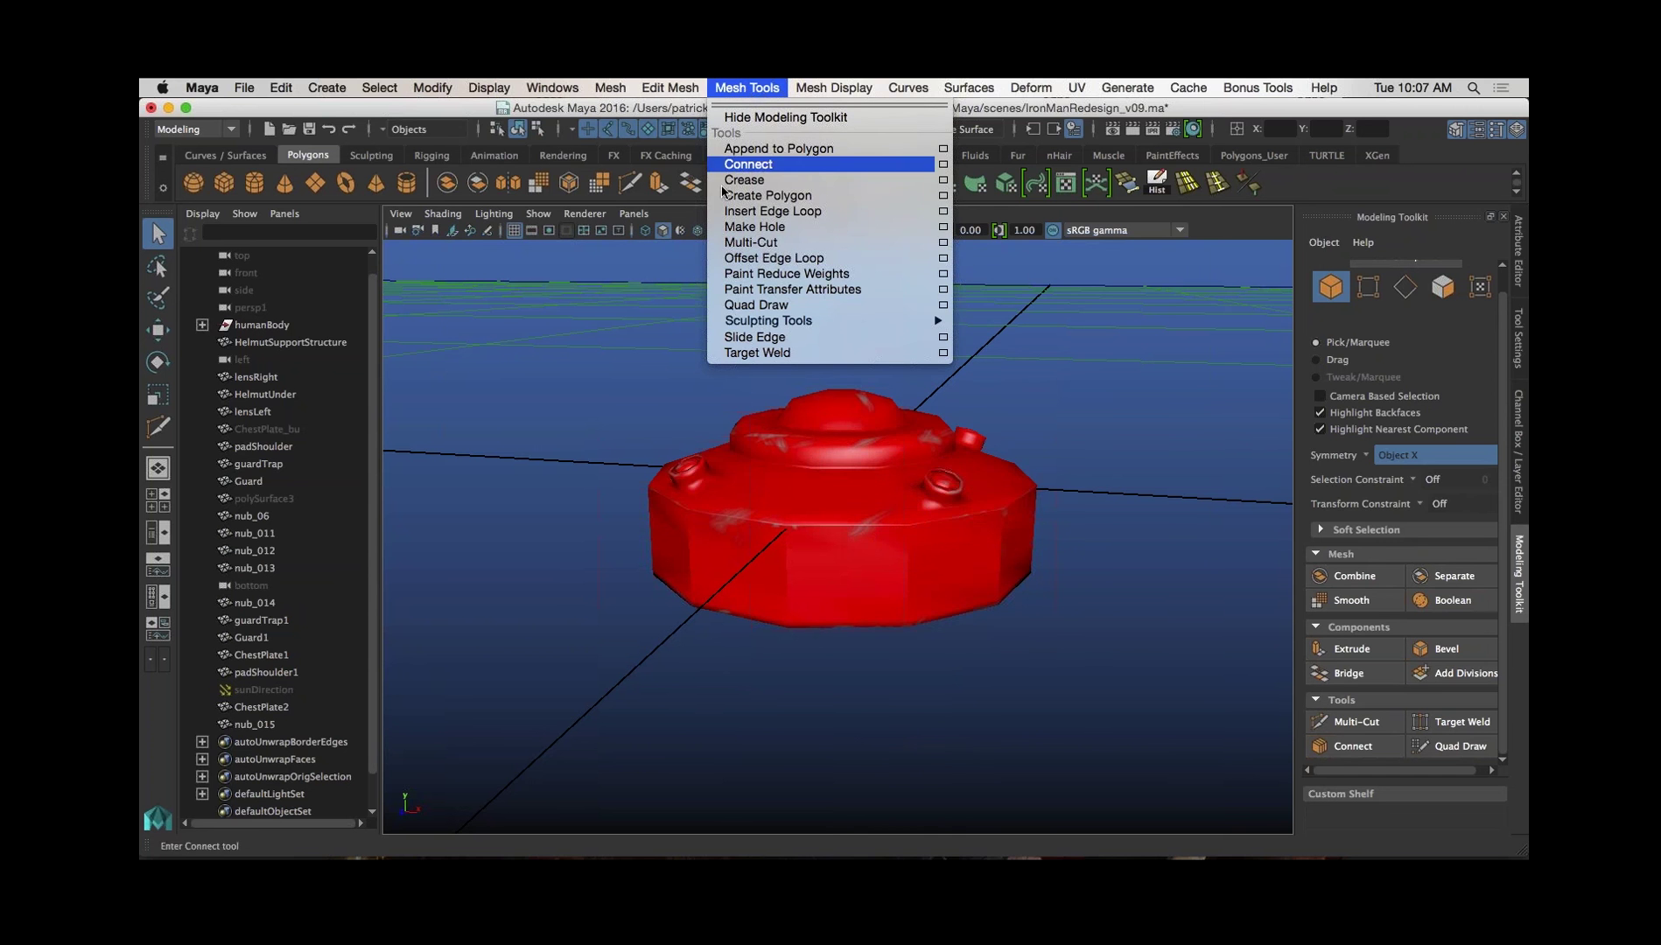
click(679, 89)
click(911, 88)
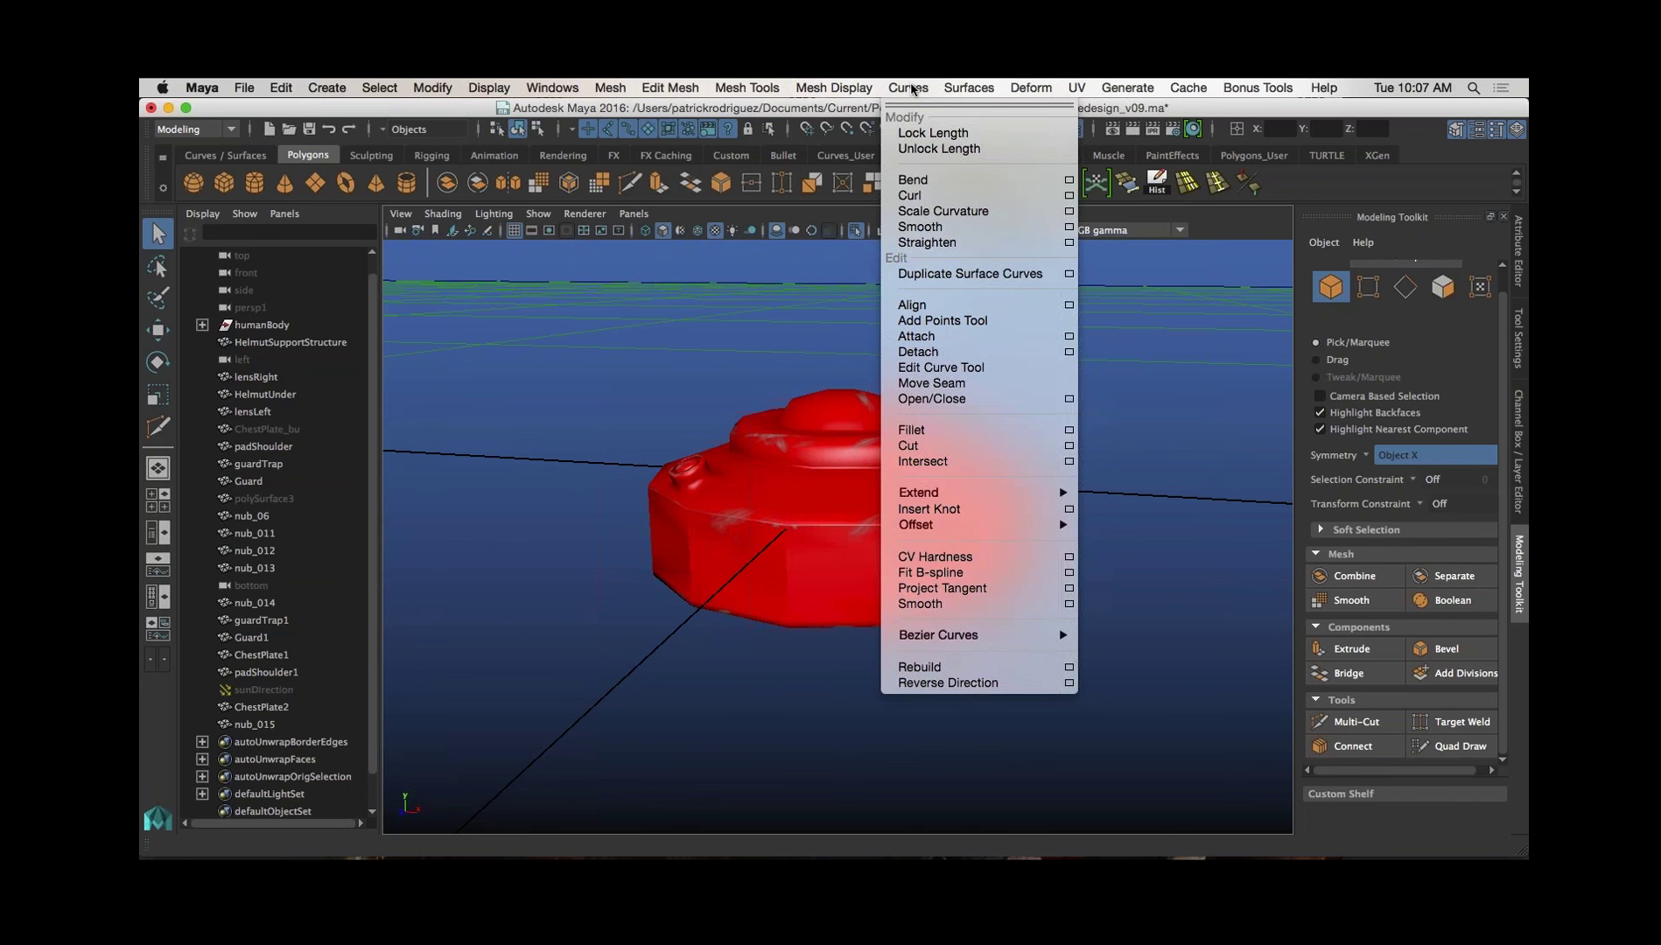
click(910, 88)
click(551, 88)
mouse_move(784, 486)
shift+right_down()
mouse_move(739, 518)
mouse_move(818, 429)
mouse_move(792, 492)
mouse_move(771, 495)
shift+right_up()
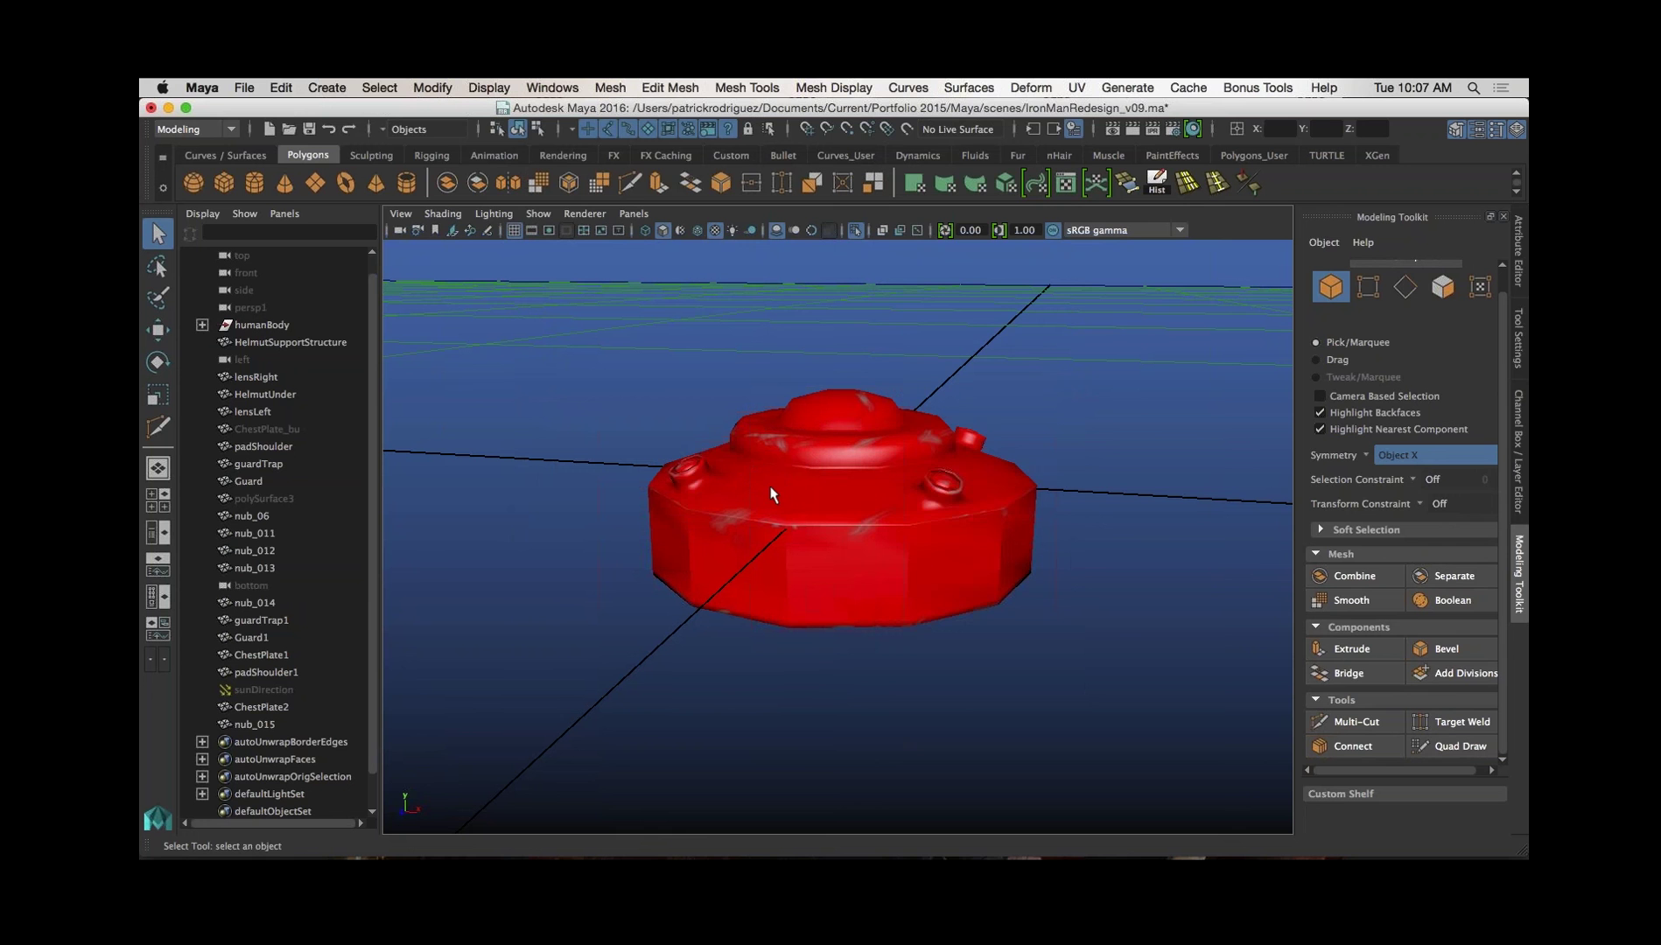
mouse_move(874, 488)
shift+right_down()
mouse_move(897, 446)
mouse_move(886, 512)
mouse_move(901, 455)
mouse_move(877, 488)
shift+right_up()
Open the Hotkey Editor from Windows > Settings/Preferences and move its window up and left.
click(552, 88)
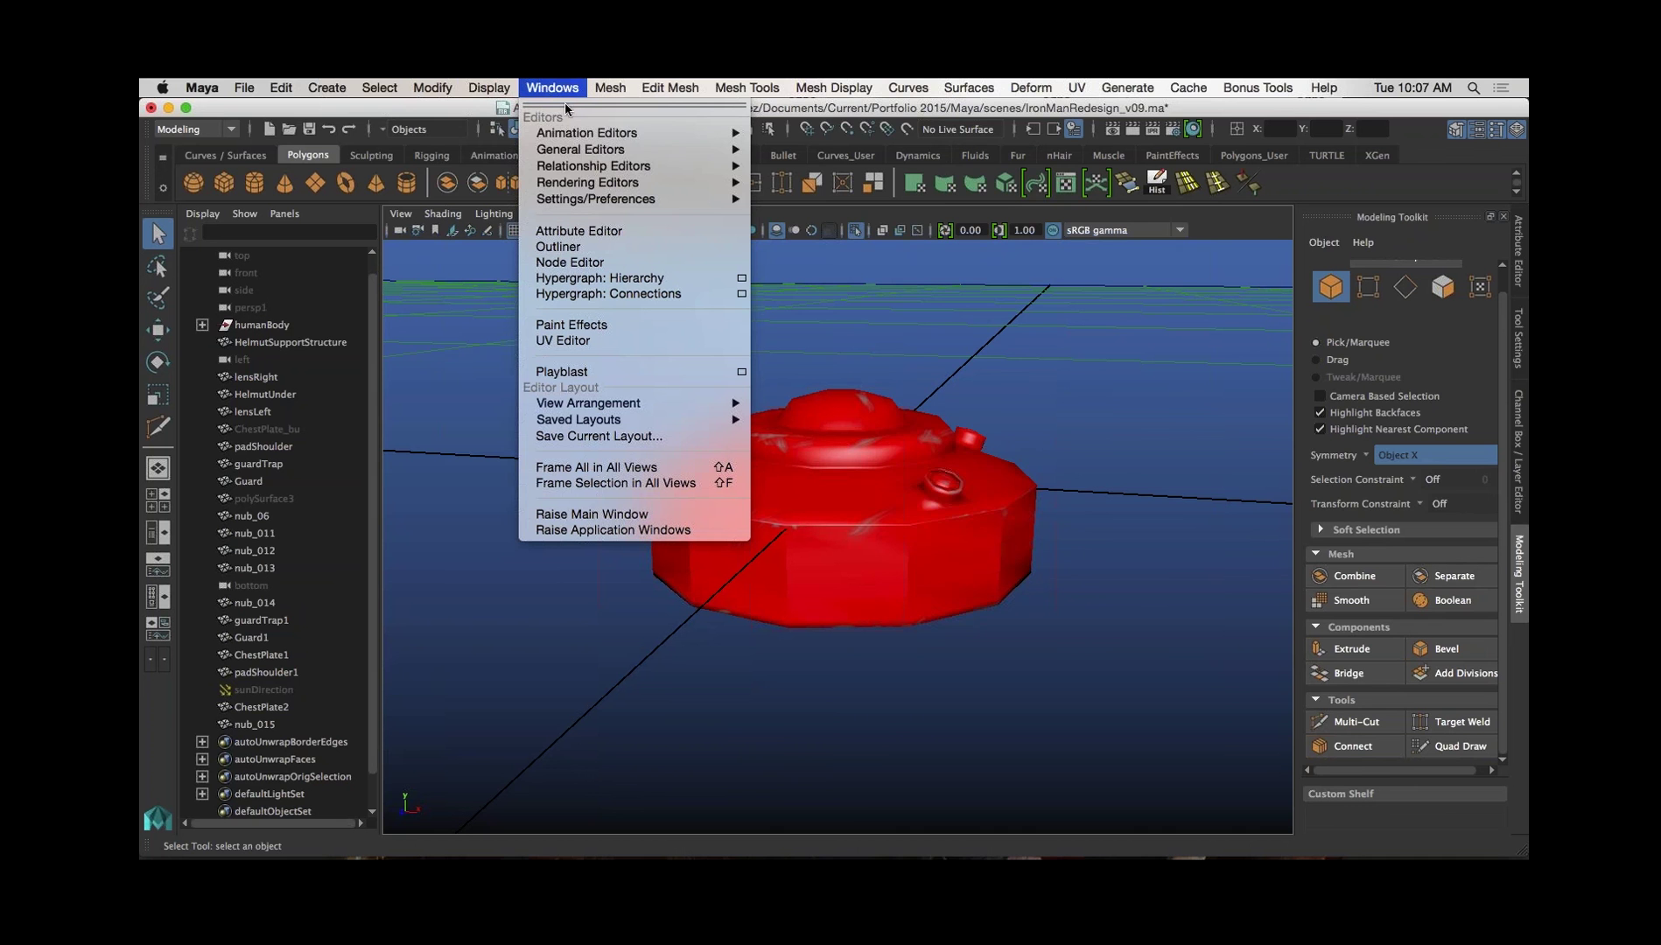
mouse_move(588, 199)
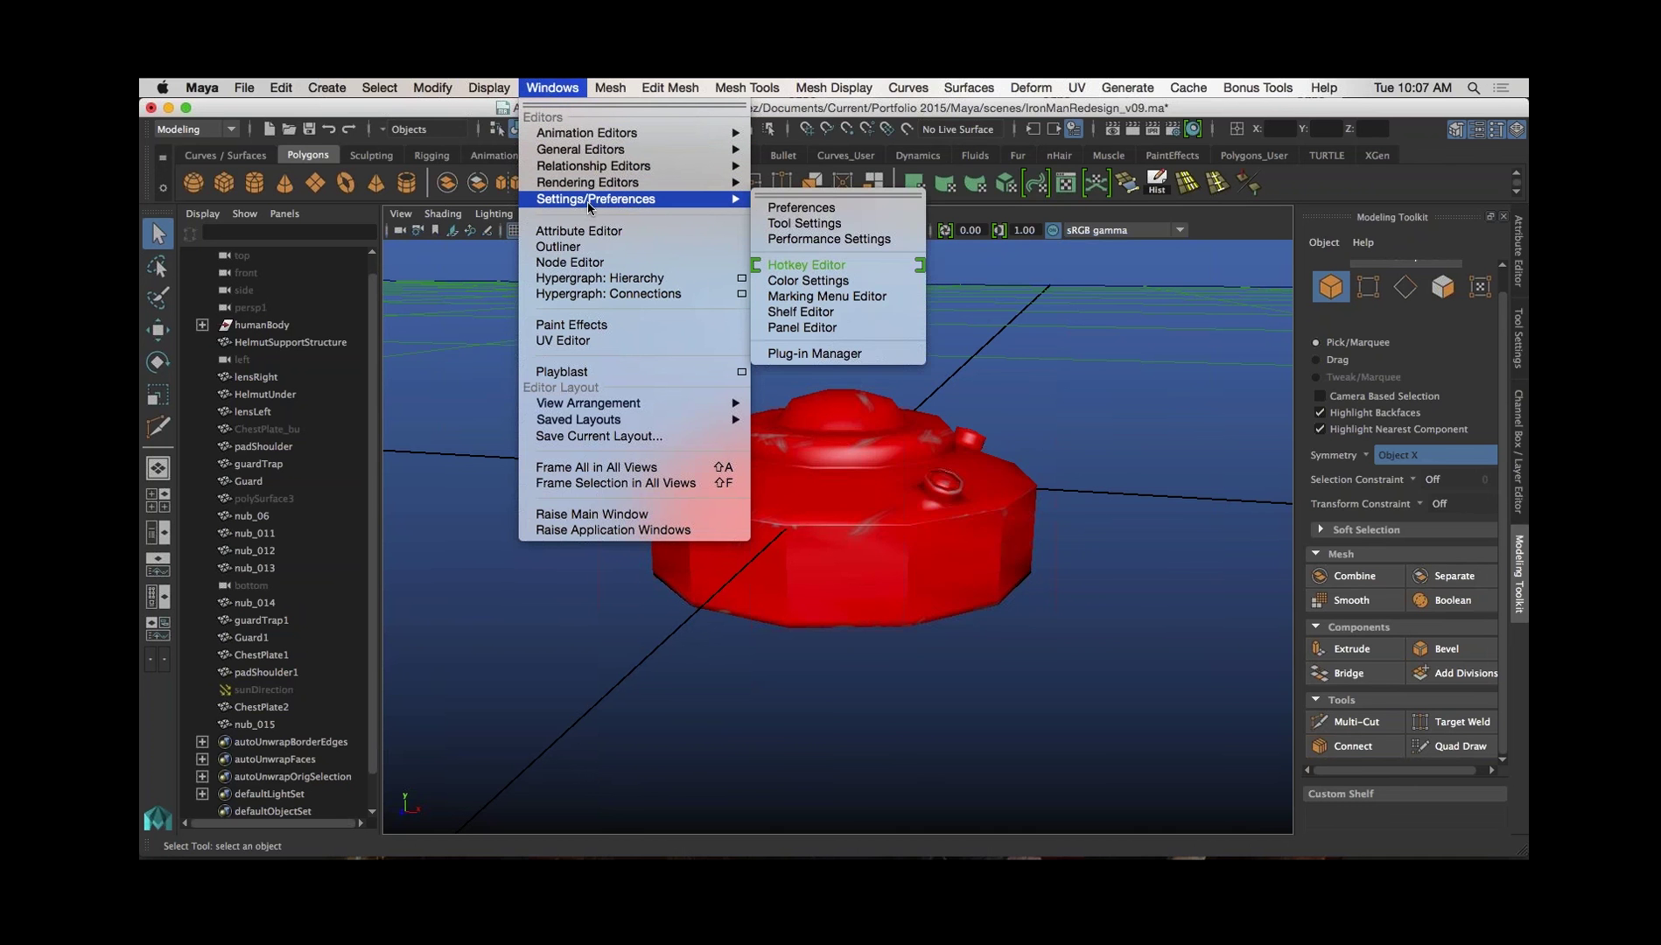
click(893, 265)
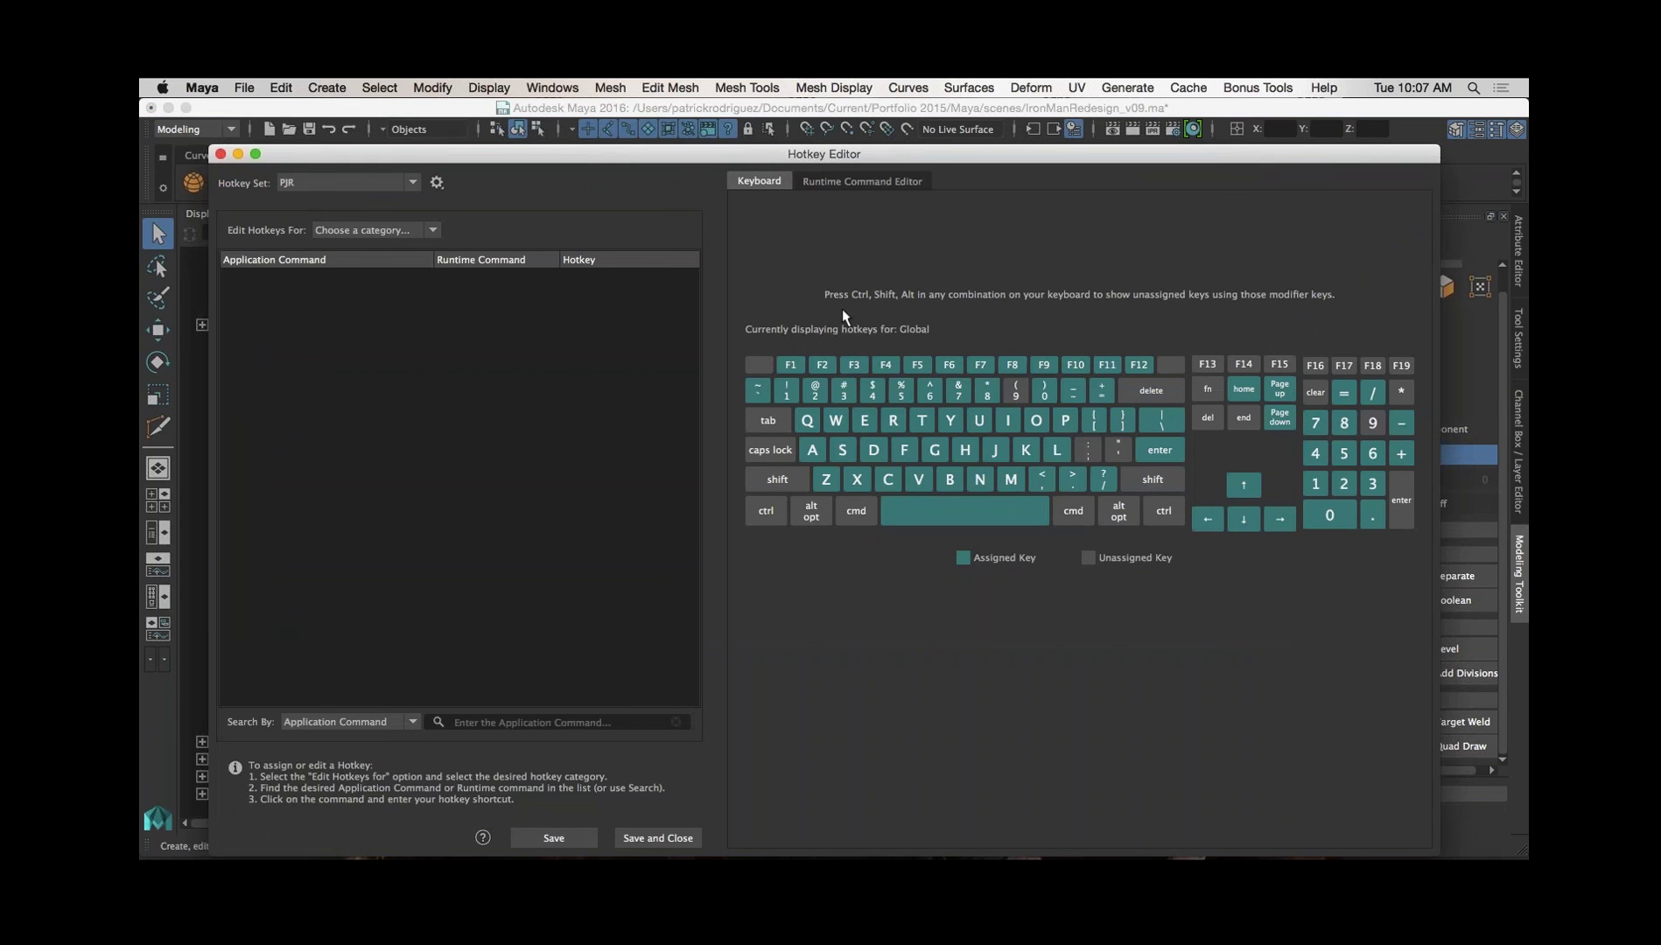
drag(946, 153, 906, 112)
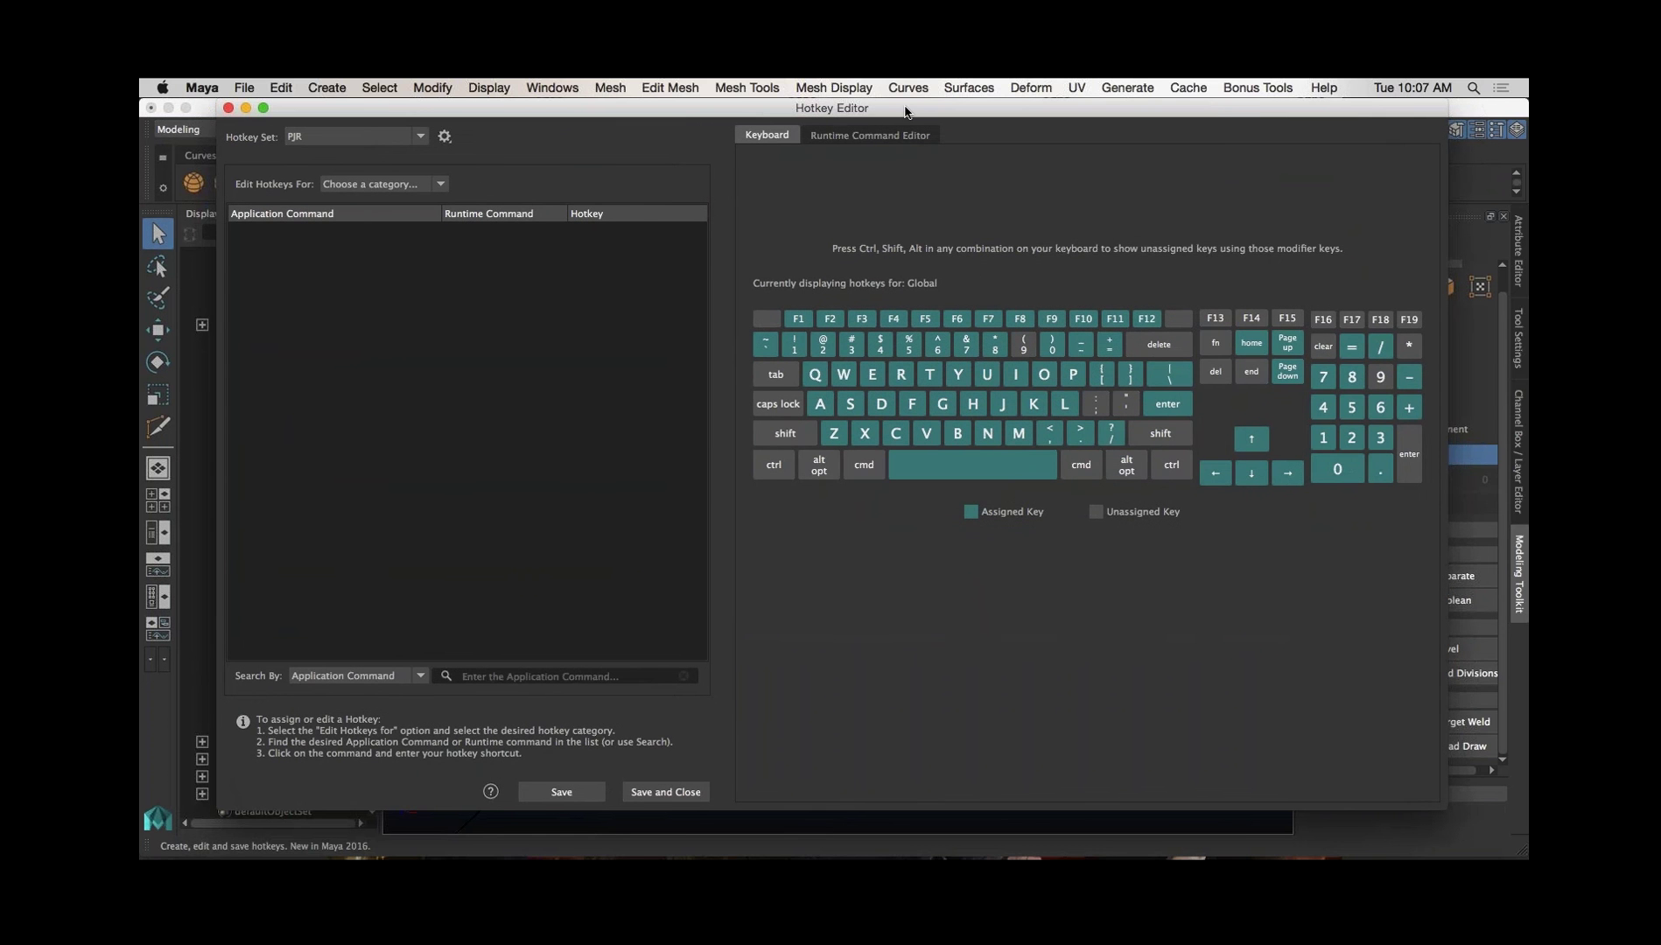
Hold Shift, Ctrl and Cmd in turn to preview the keys each modifier already uses.
key(shift)
key(shift)
key(shift)
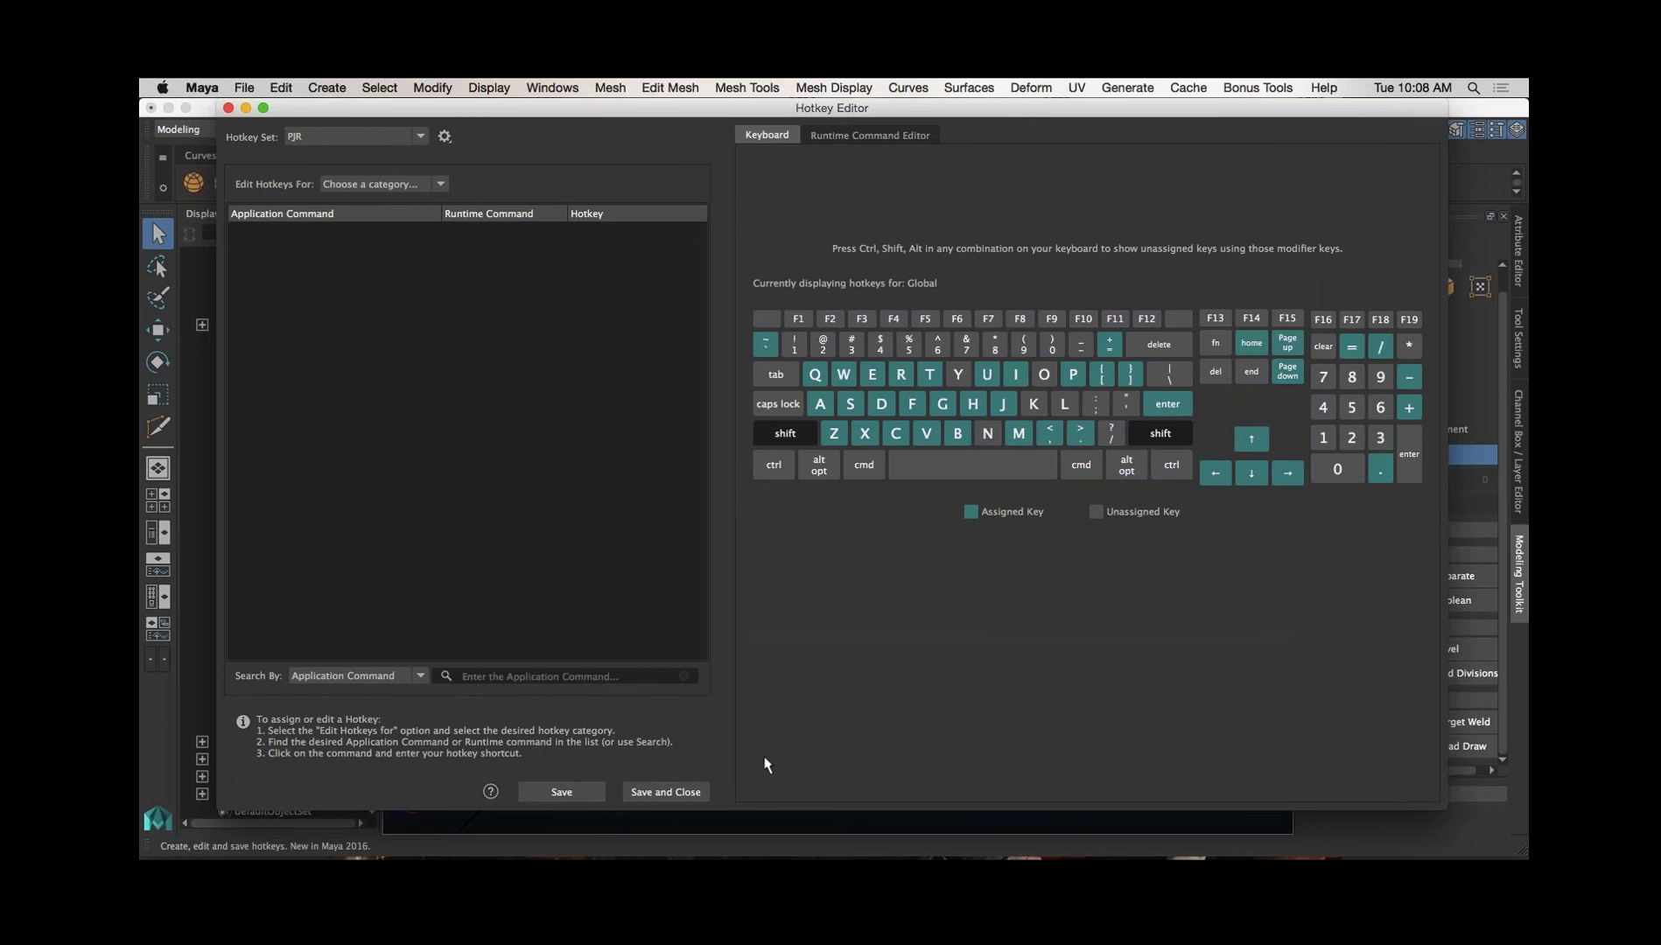
key(shift)
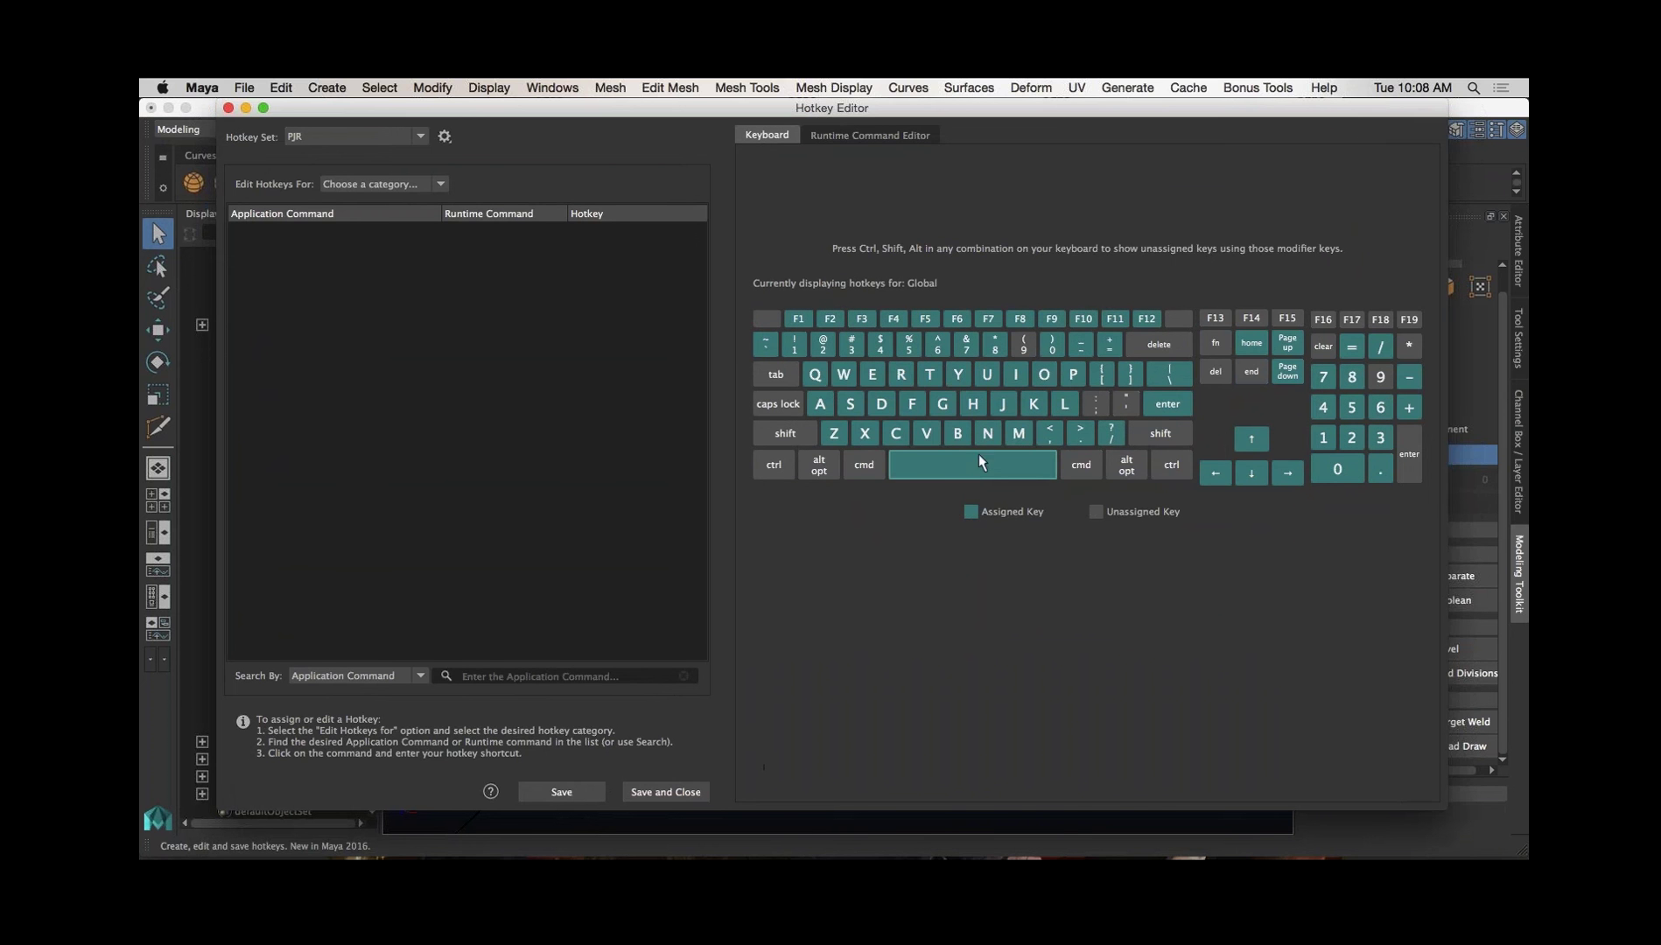
mouse_move(960, 476)
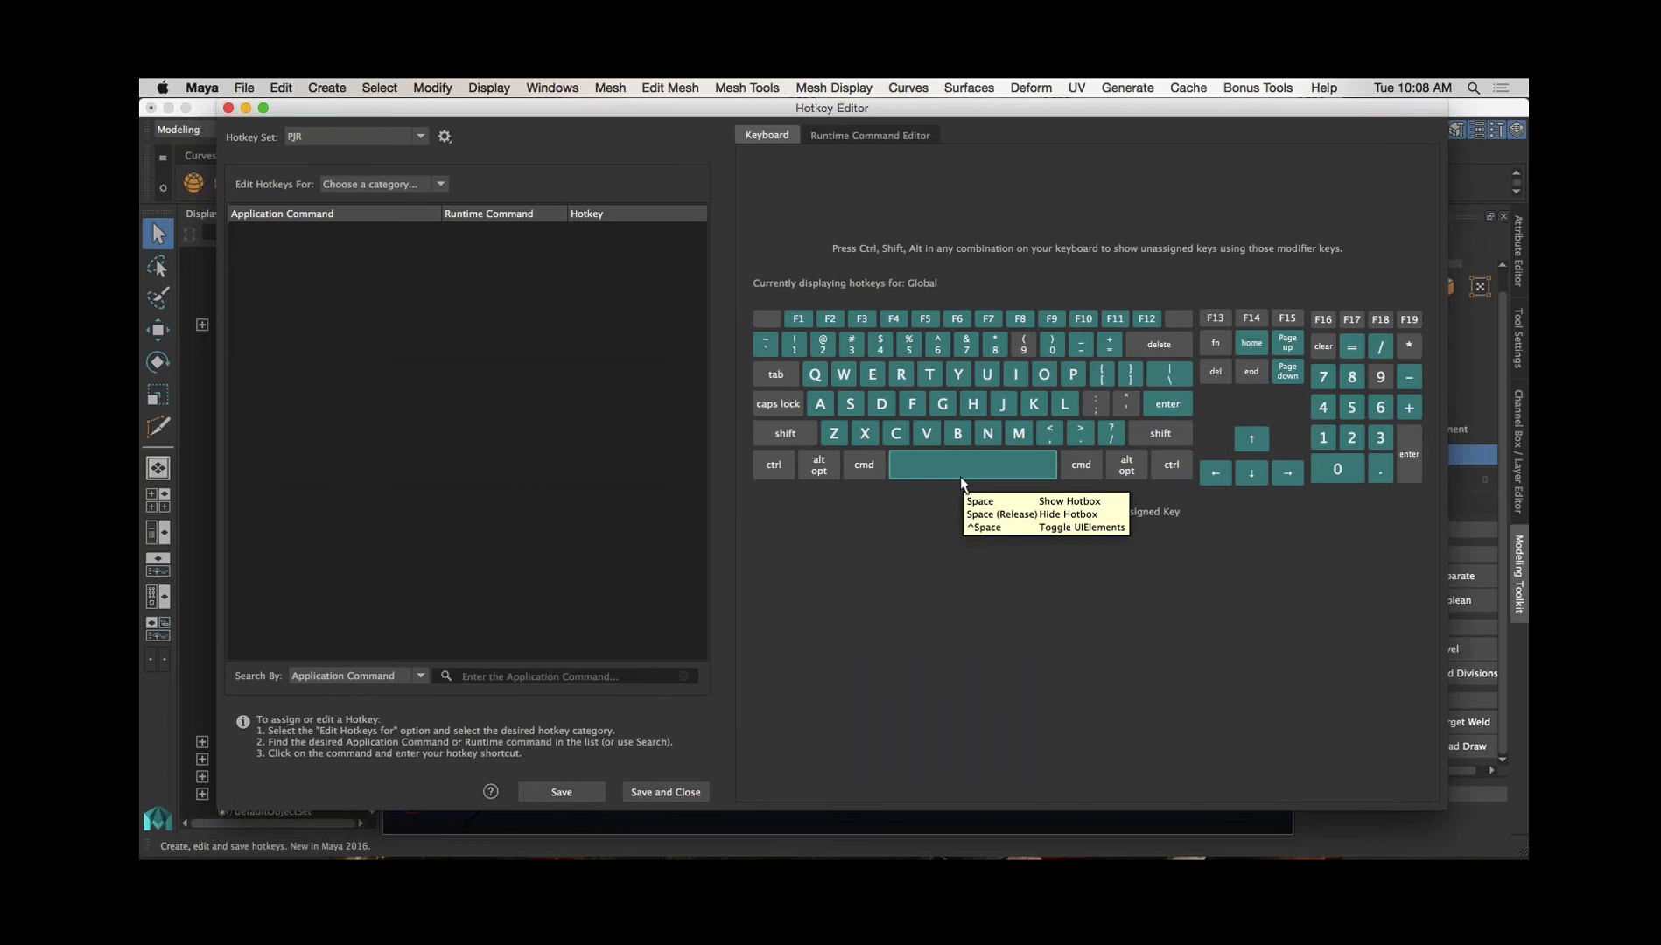
key(shift)
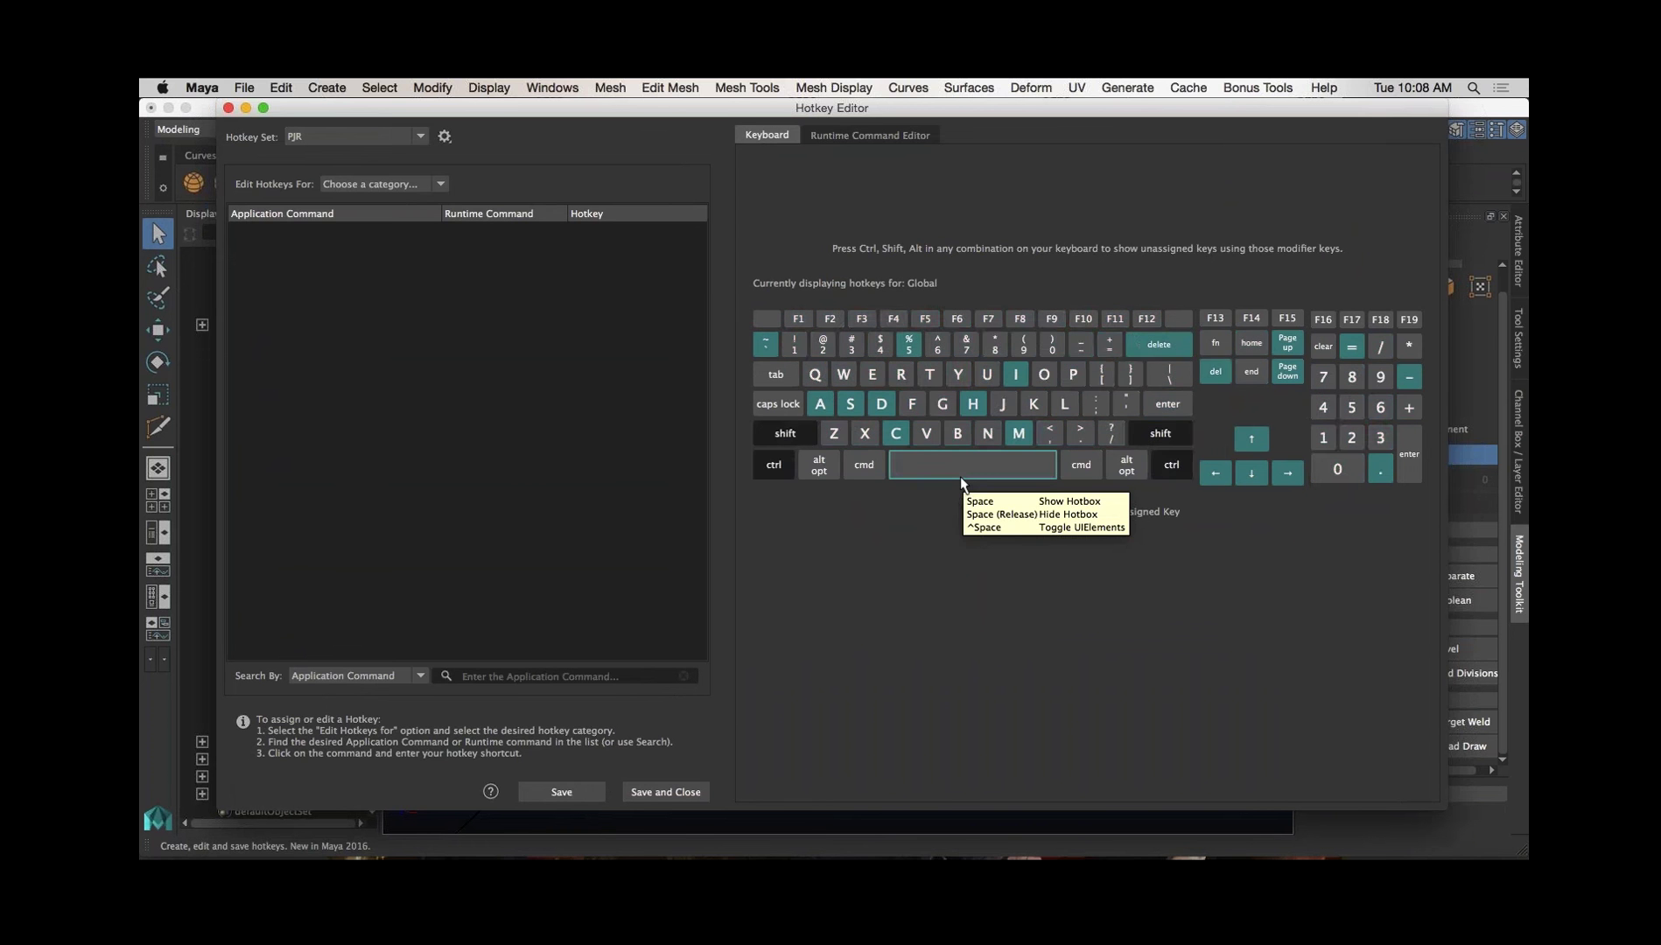
key(ctrl)
key(super)
key(super)
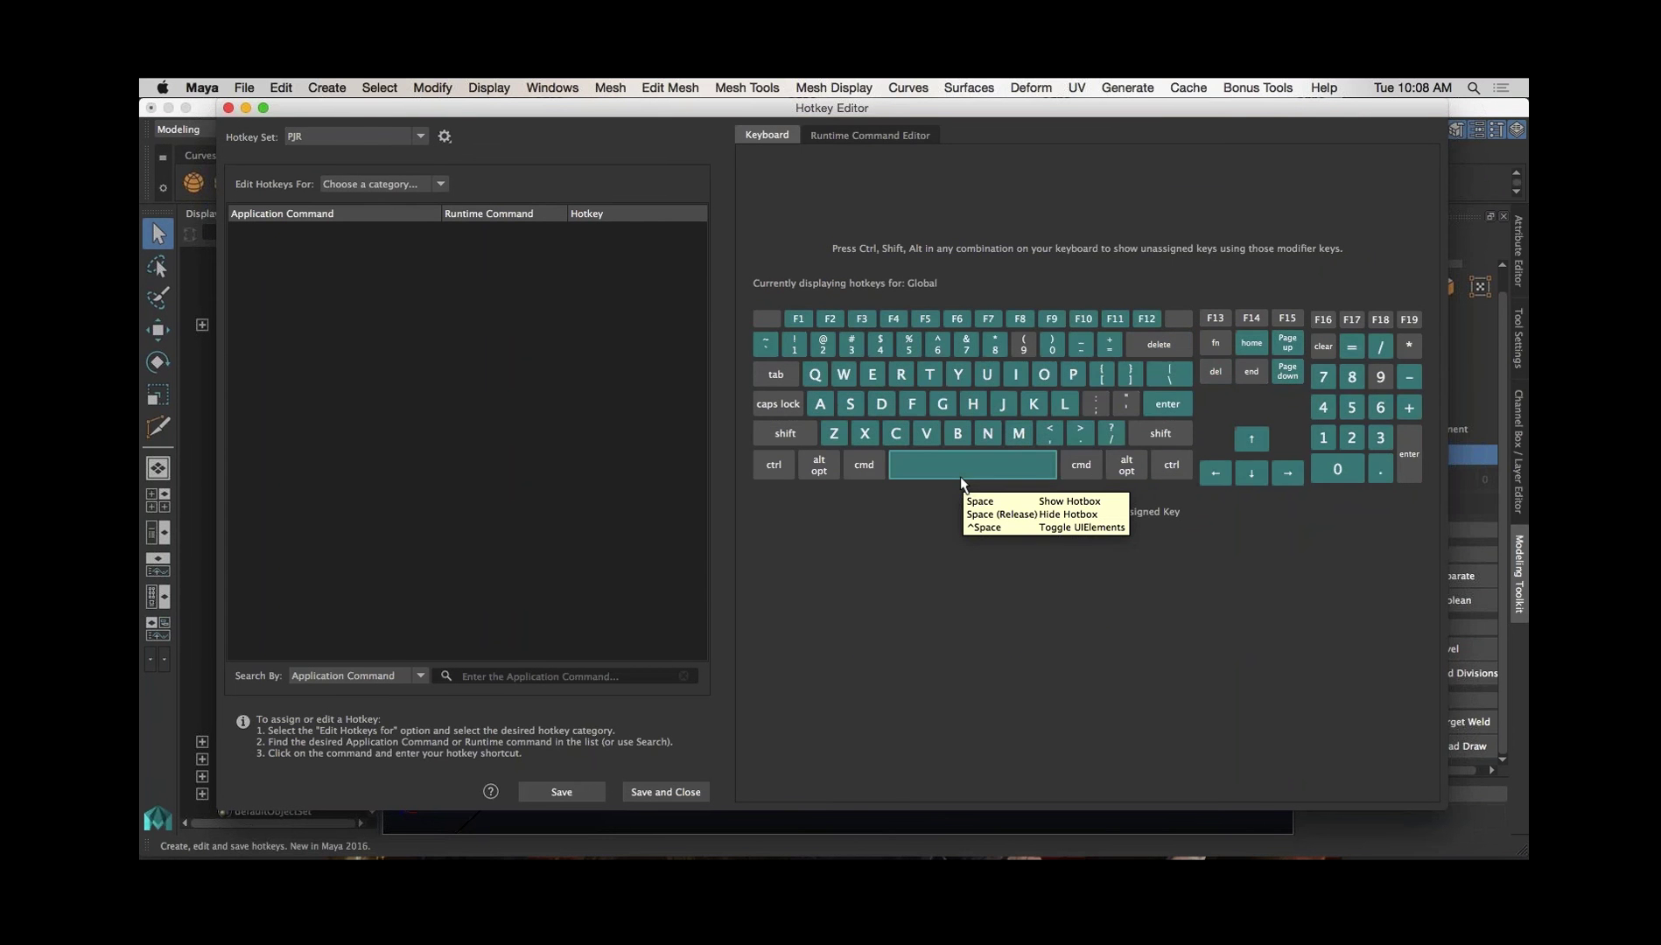
key(shift)
click(420, 137)
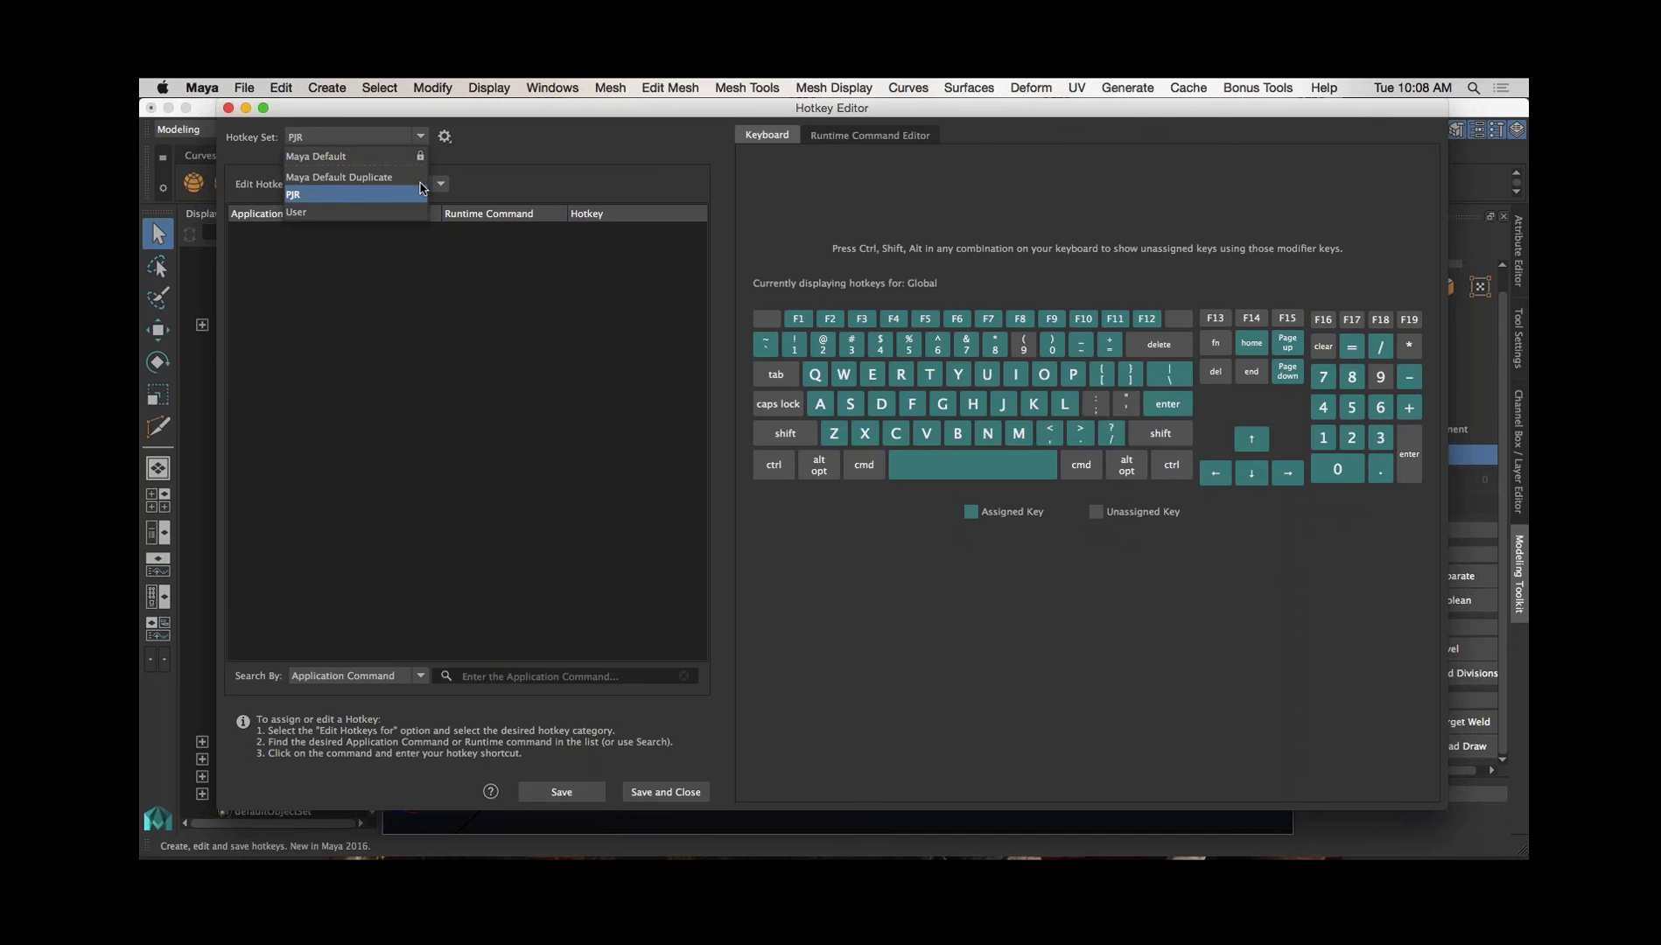
Keep the PJR hotkey set, list Menu items hotkeys and expand the Modify commands.
click(451, 147)
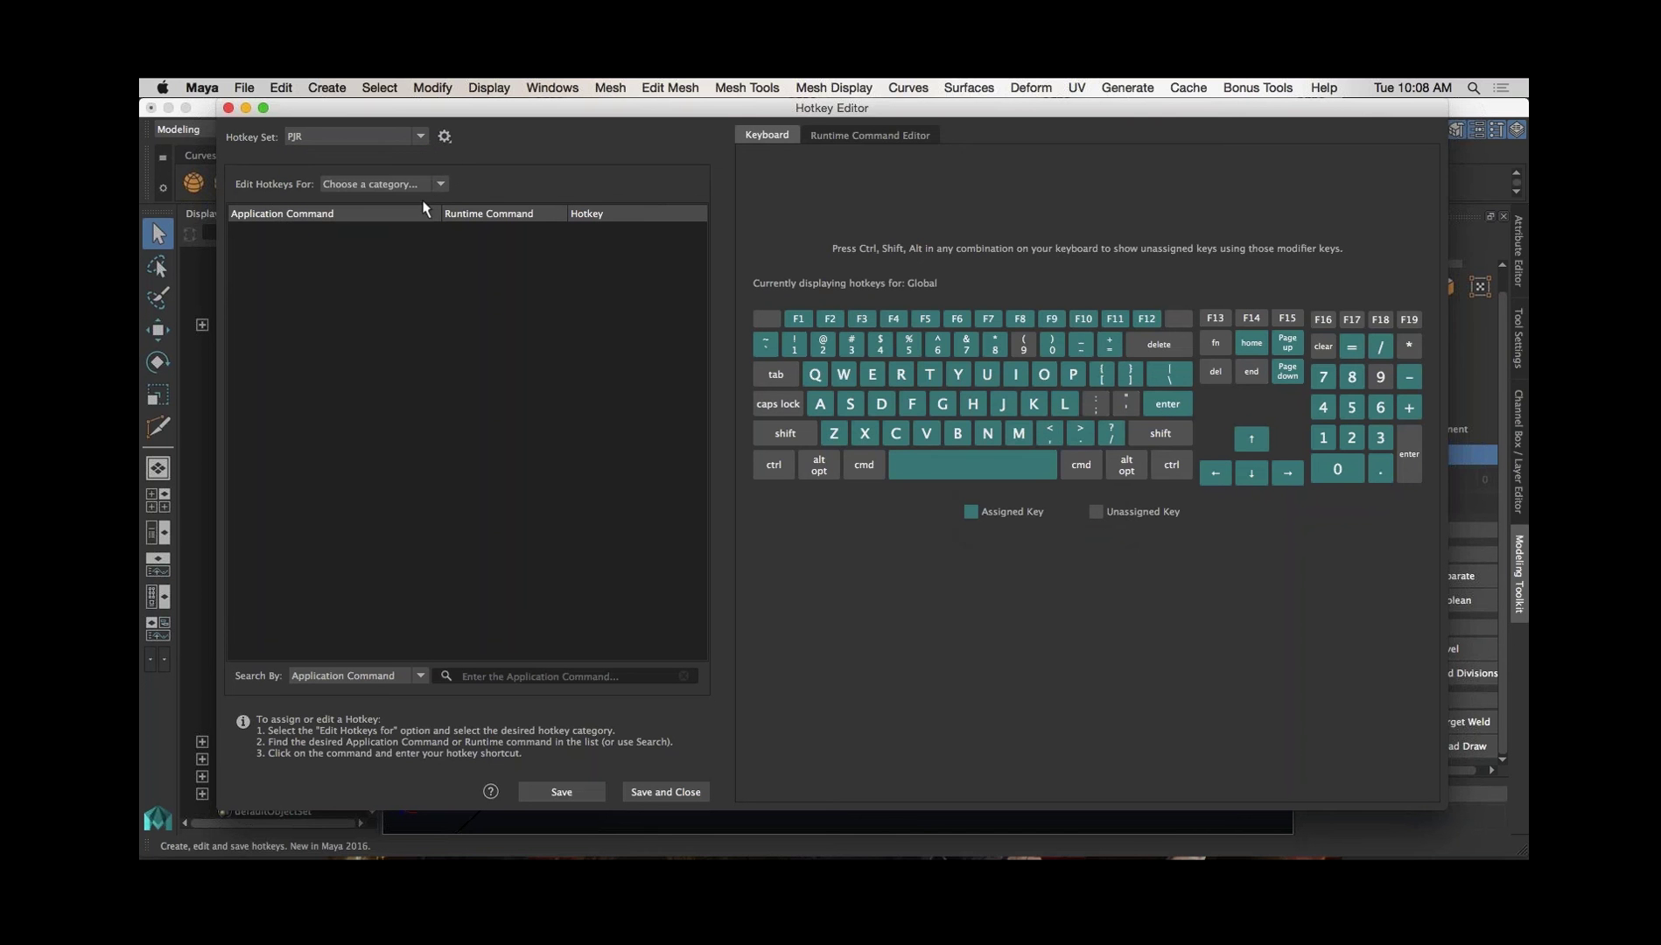
click(437, 185)
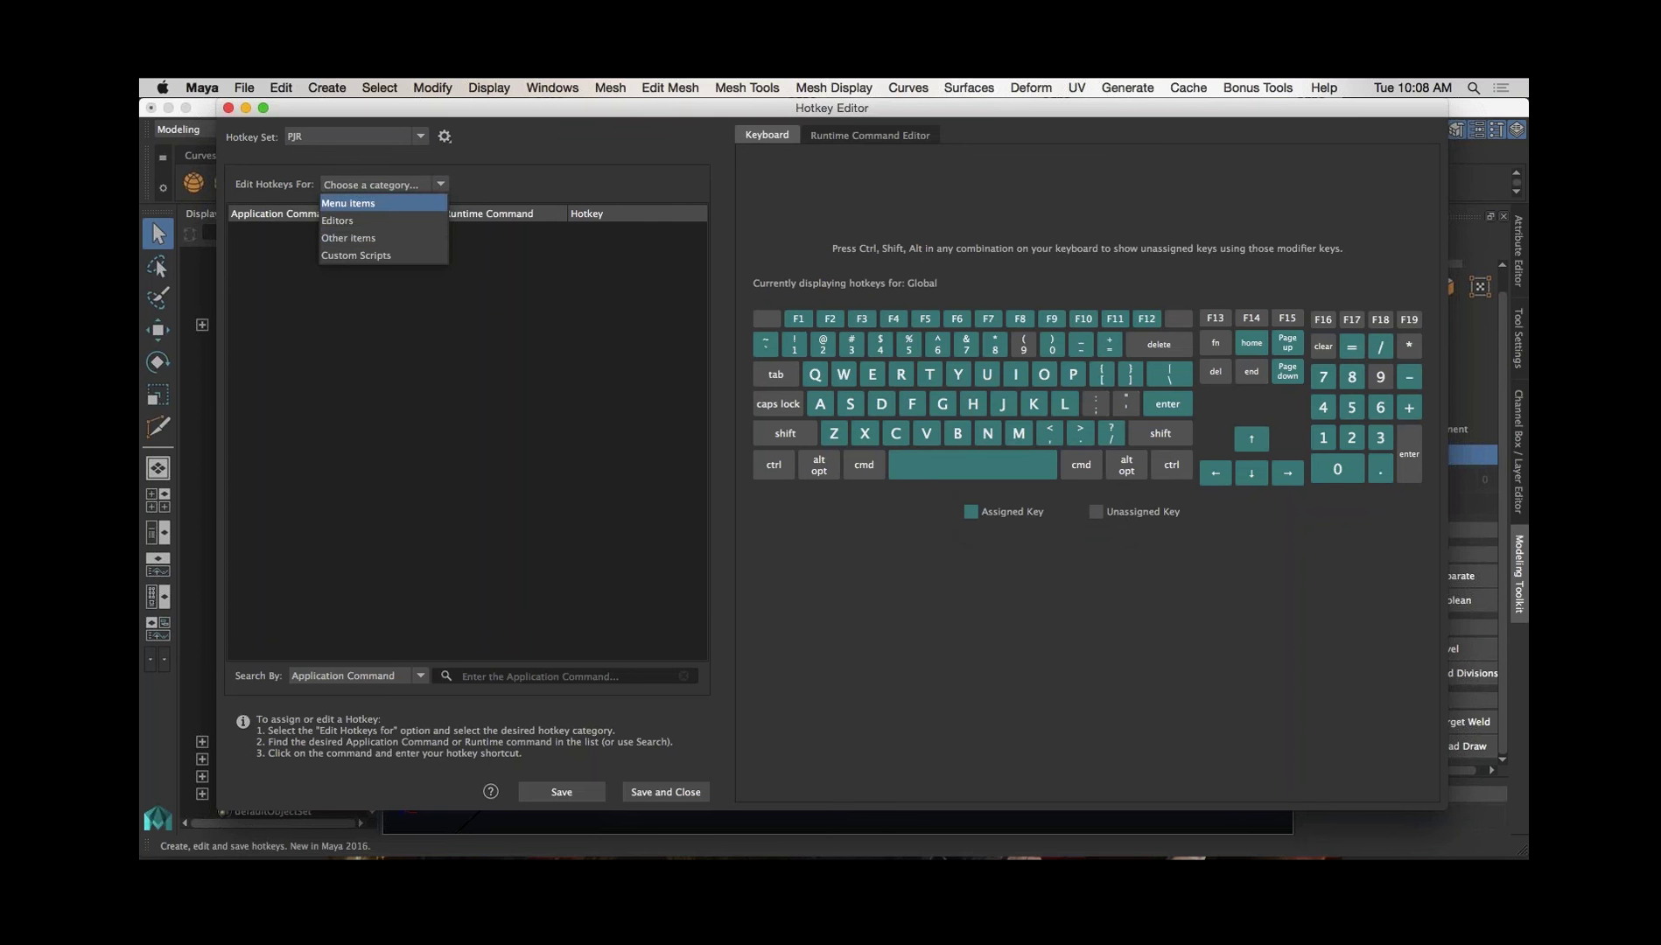
click(428, 206)
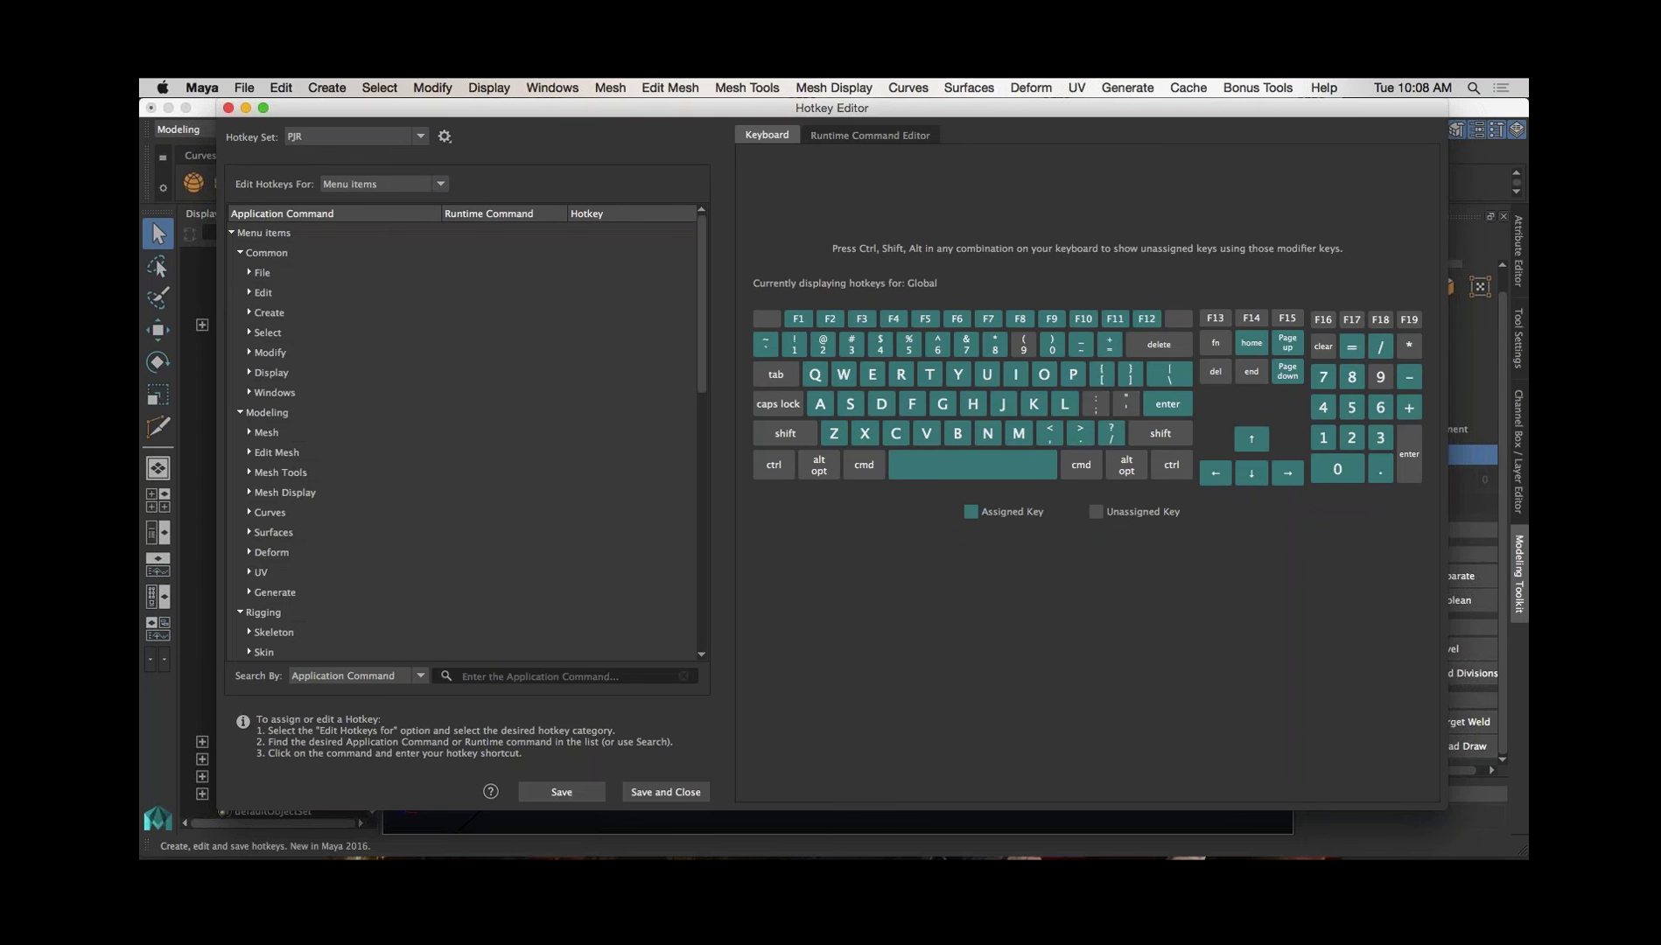
click(249, 352)
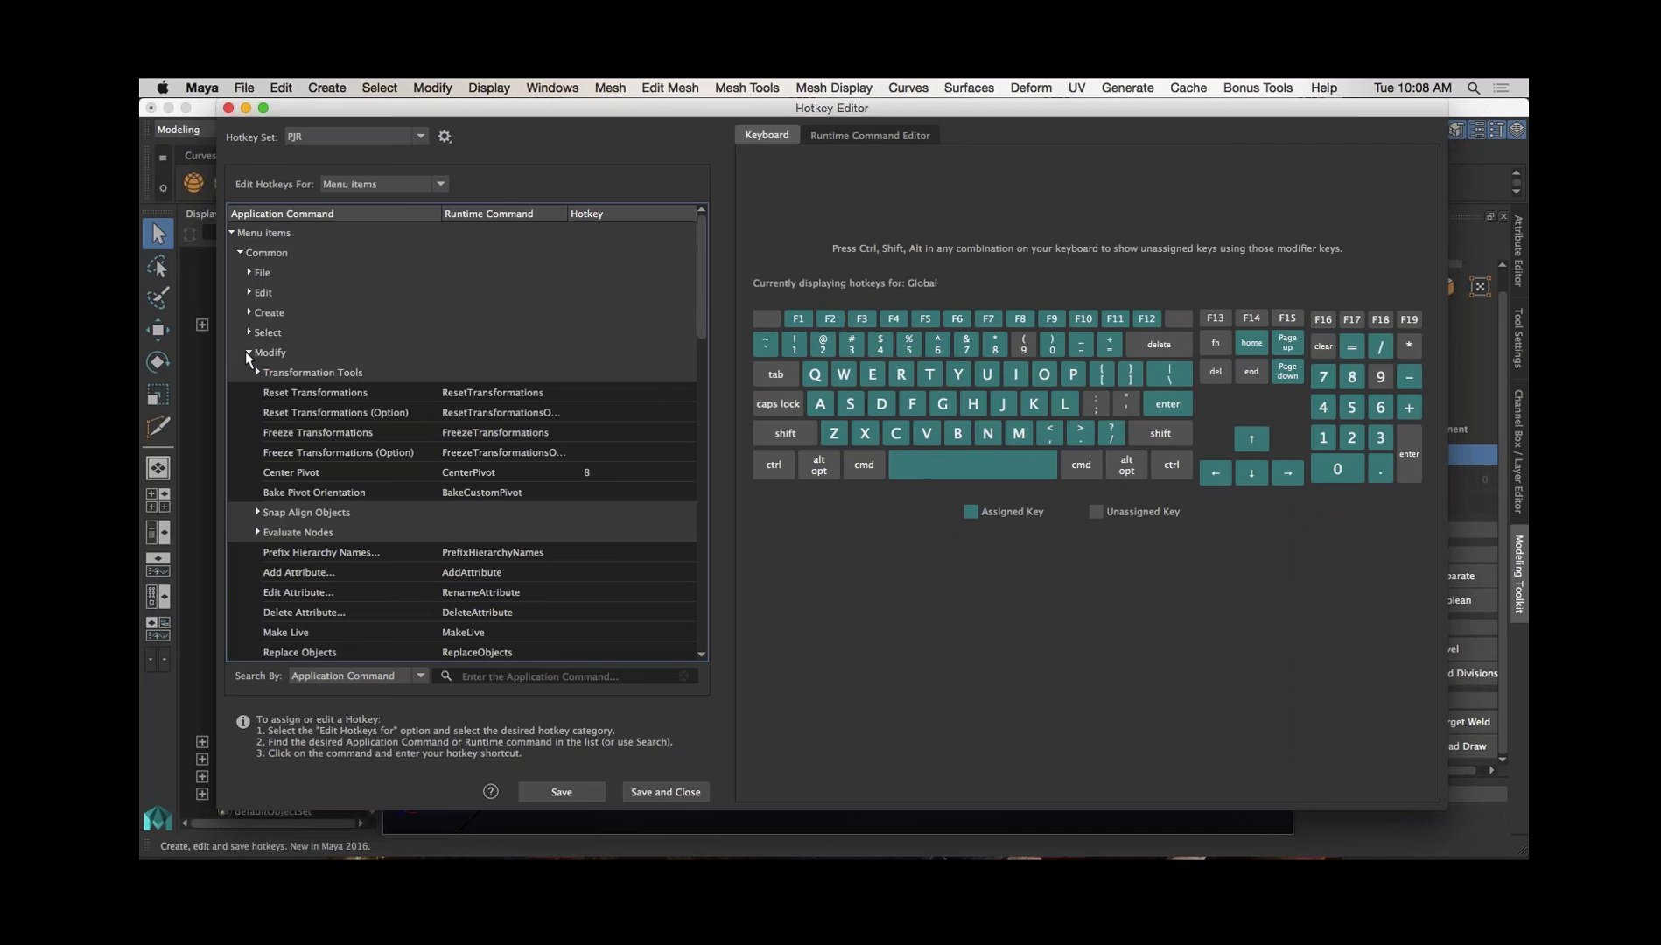
Clear Center Pivot's hotkey 8, then save the set and close the editor.
click(549, 470)
click(589, 471)
text(8)
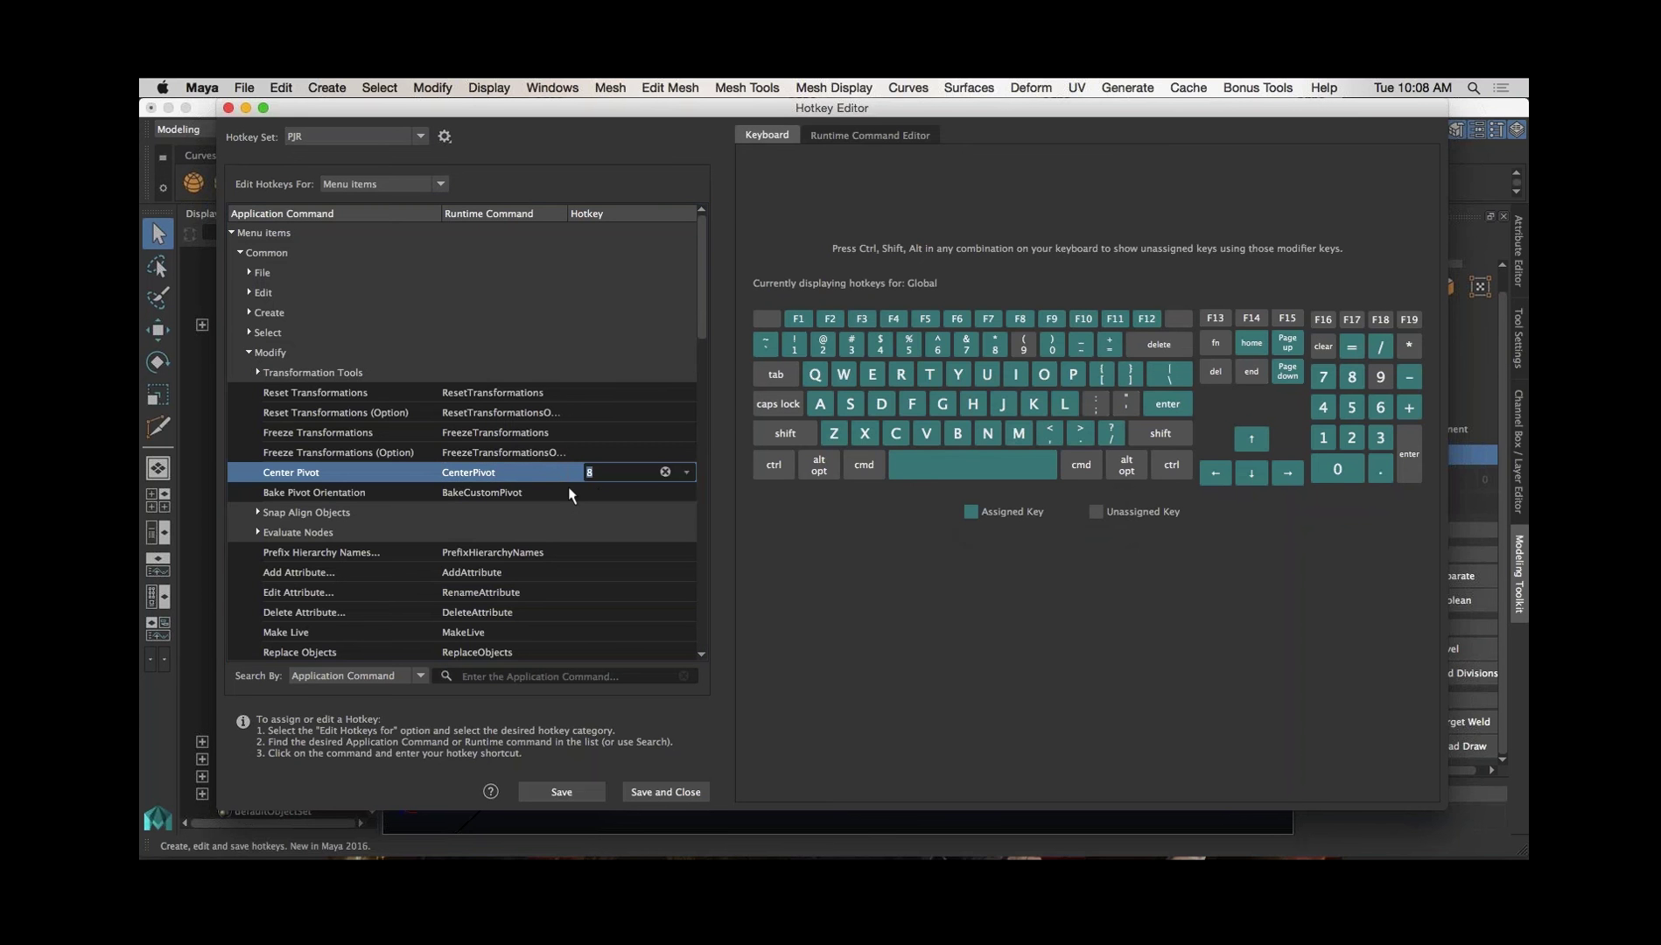
click(665, 471)
click(564, 792)
click(650, 792)
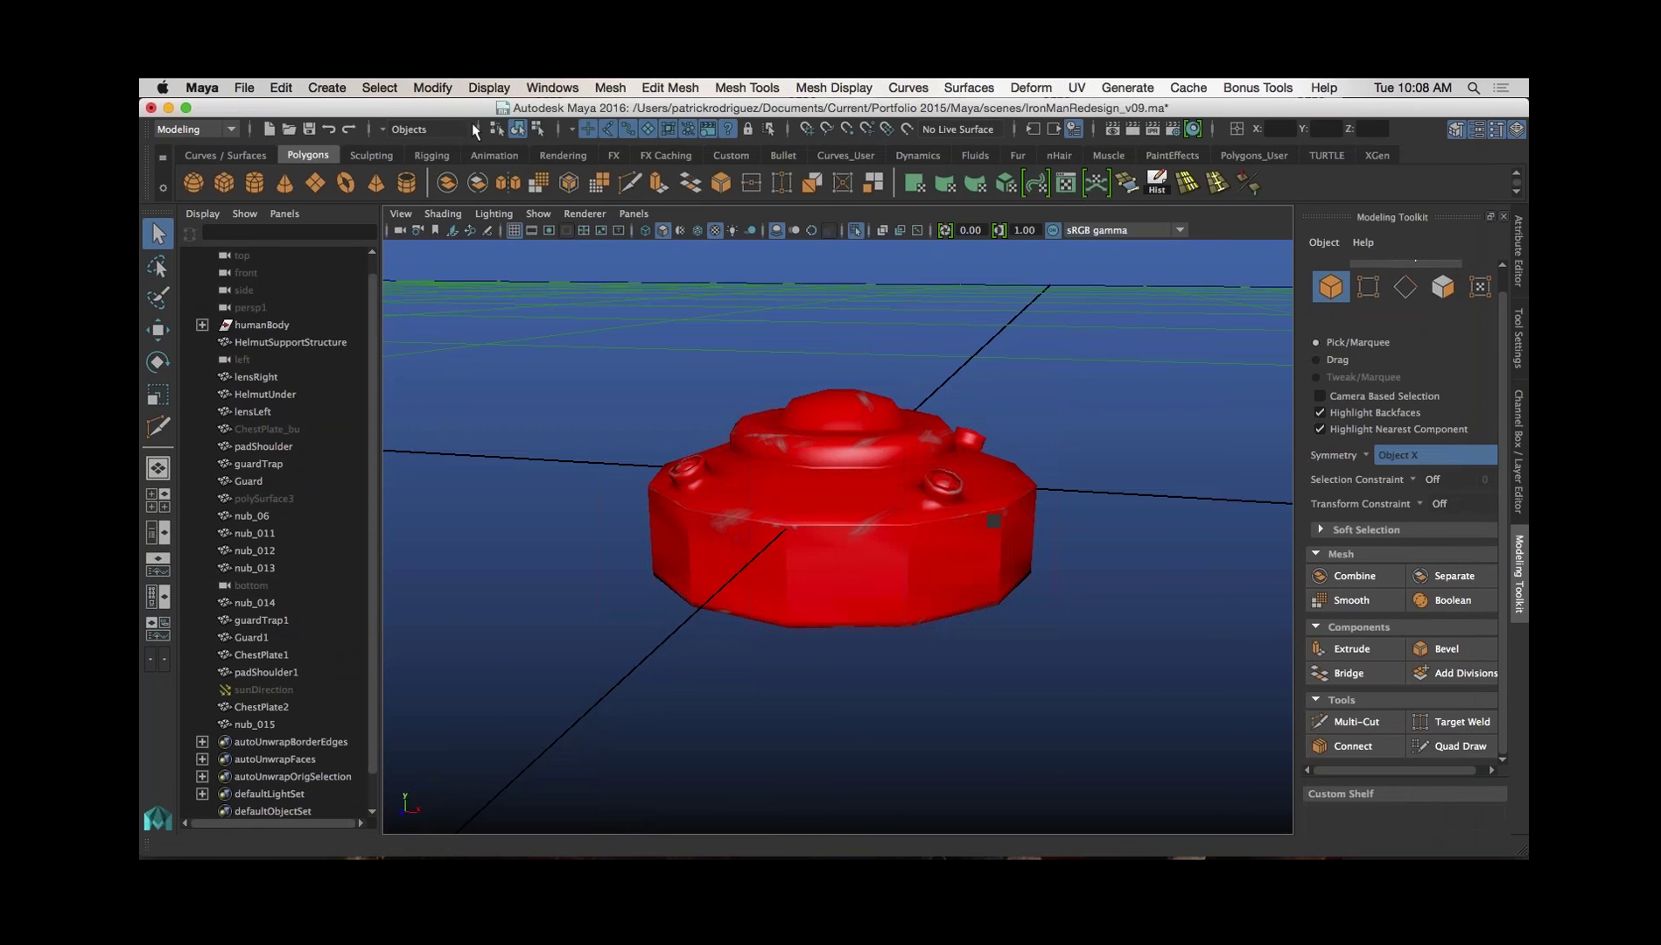
Browse the Modify and other menus, then reveal the Windows > Settings/Preferences submenu.
click(441, 88)
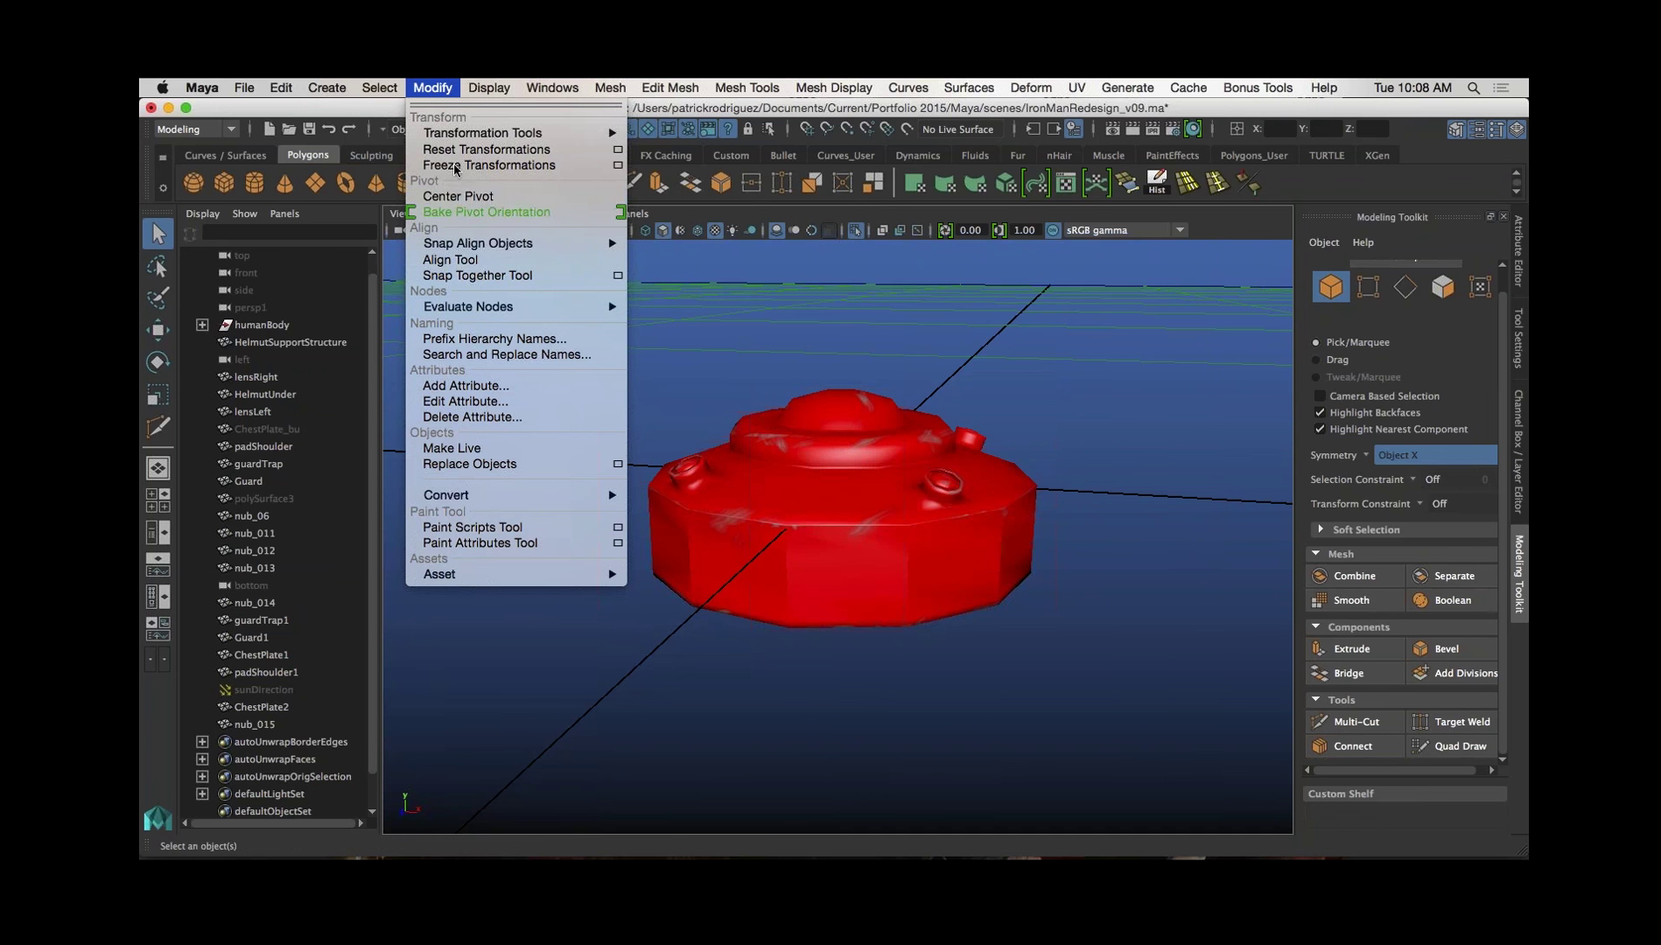
mouse_move(495, 89)
mouse_move(588, 86)
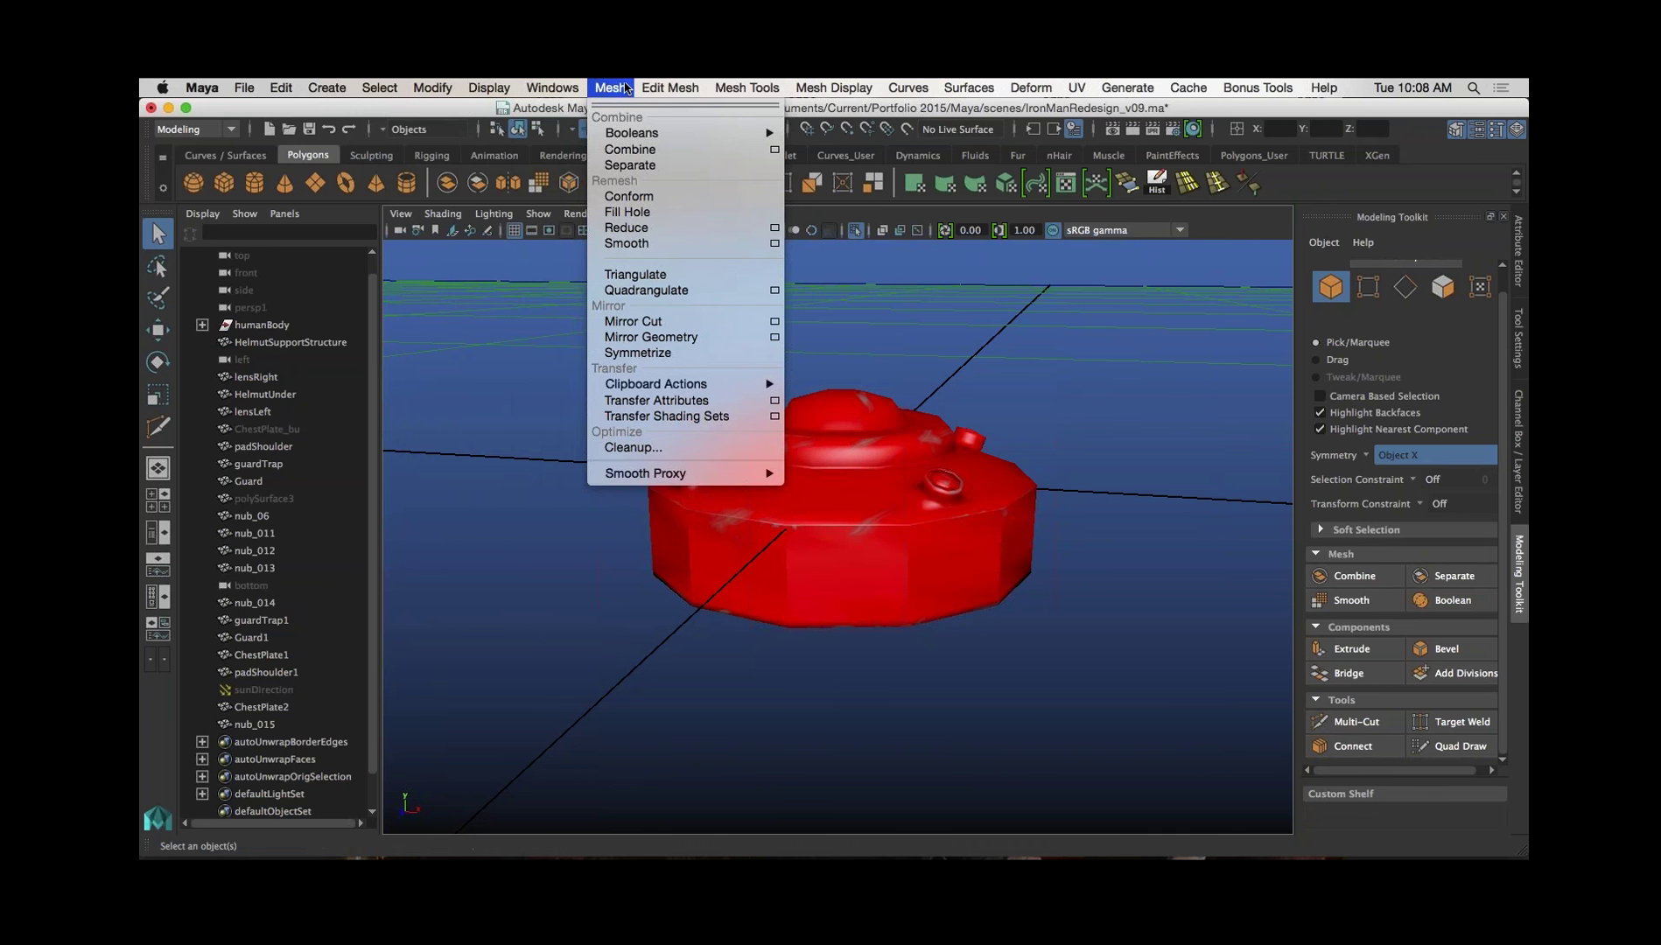
mouse_move(644, 88)
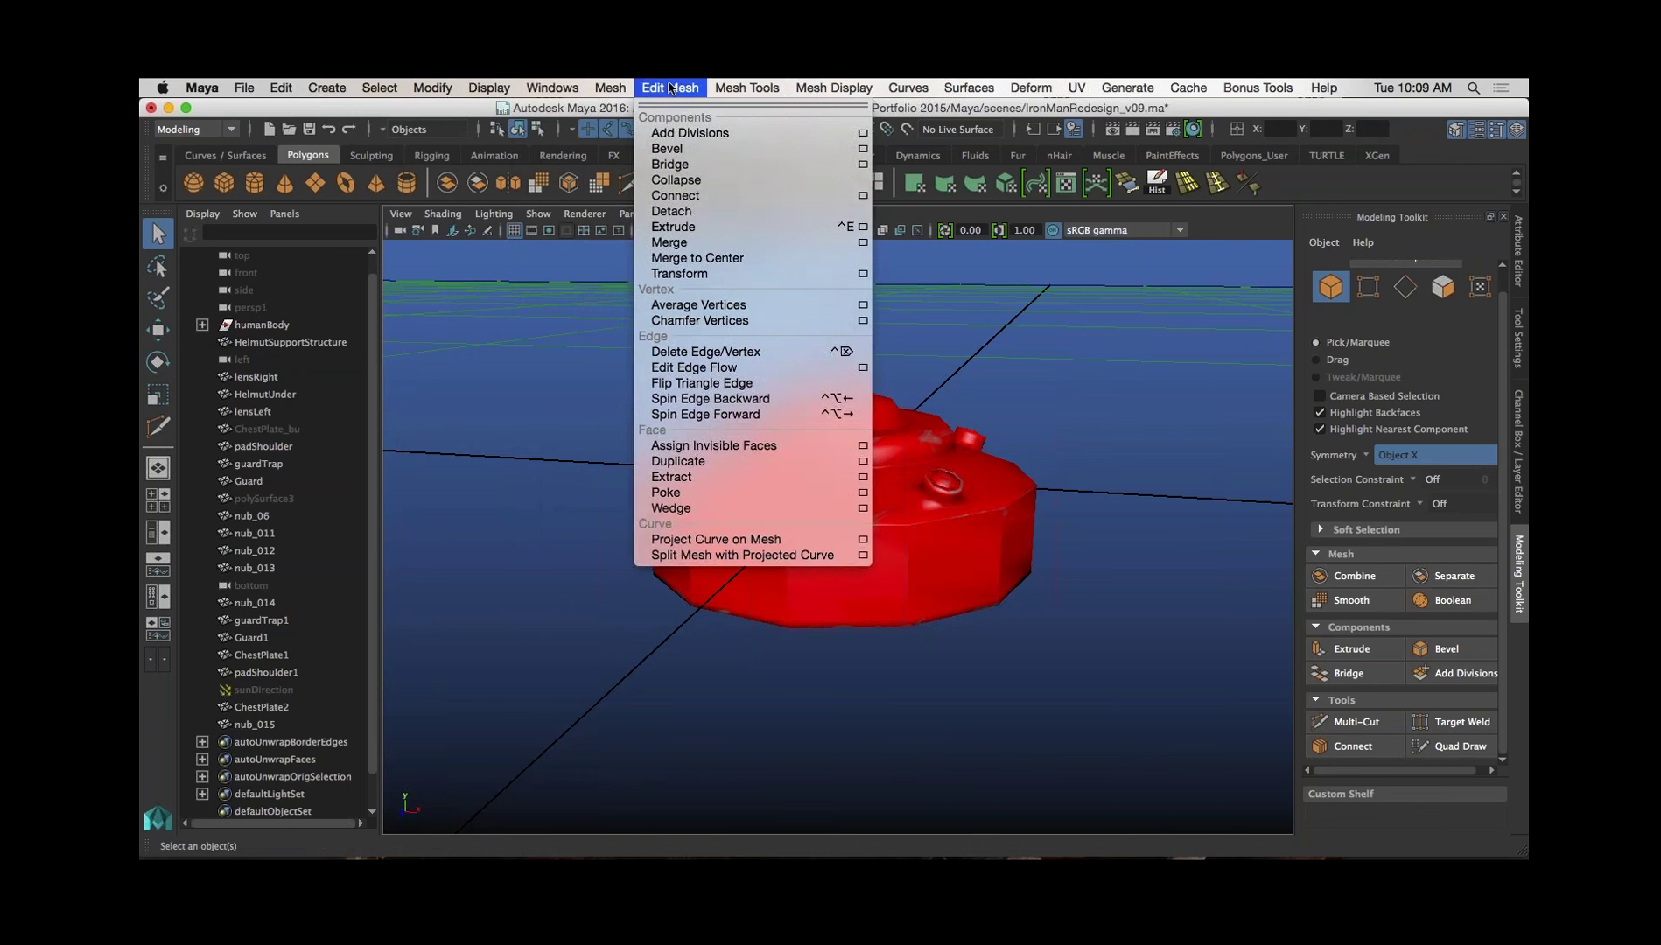
mouse_move(730, 88)
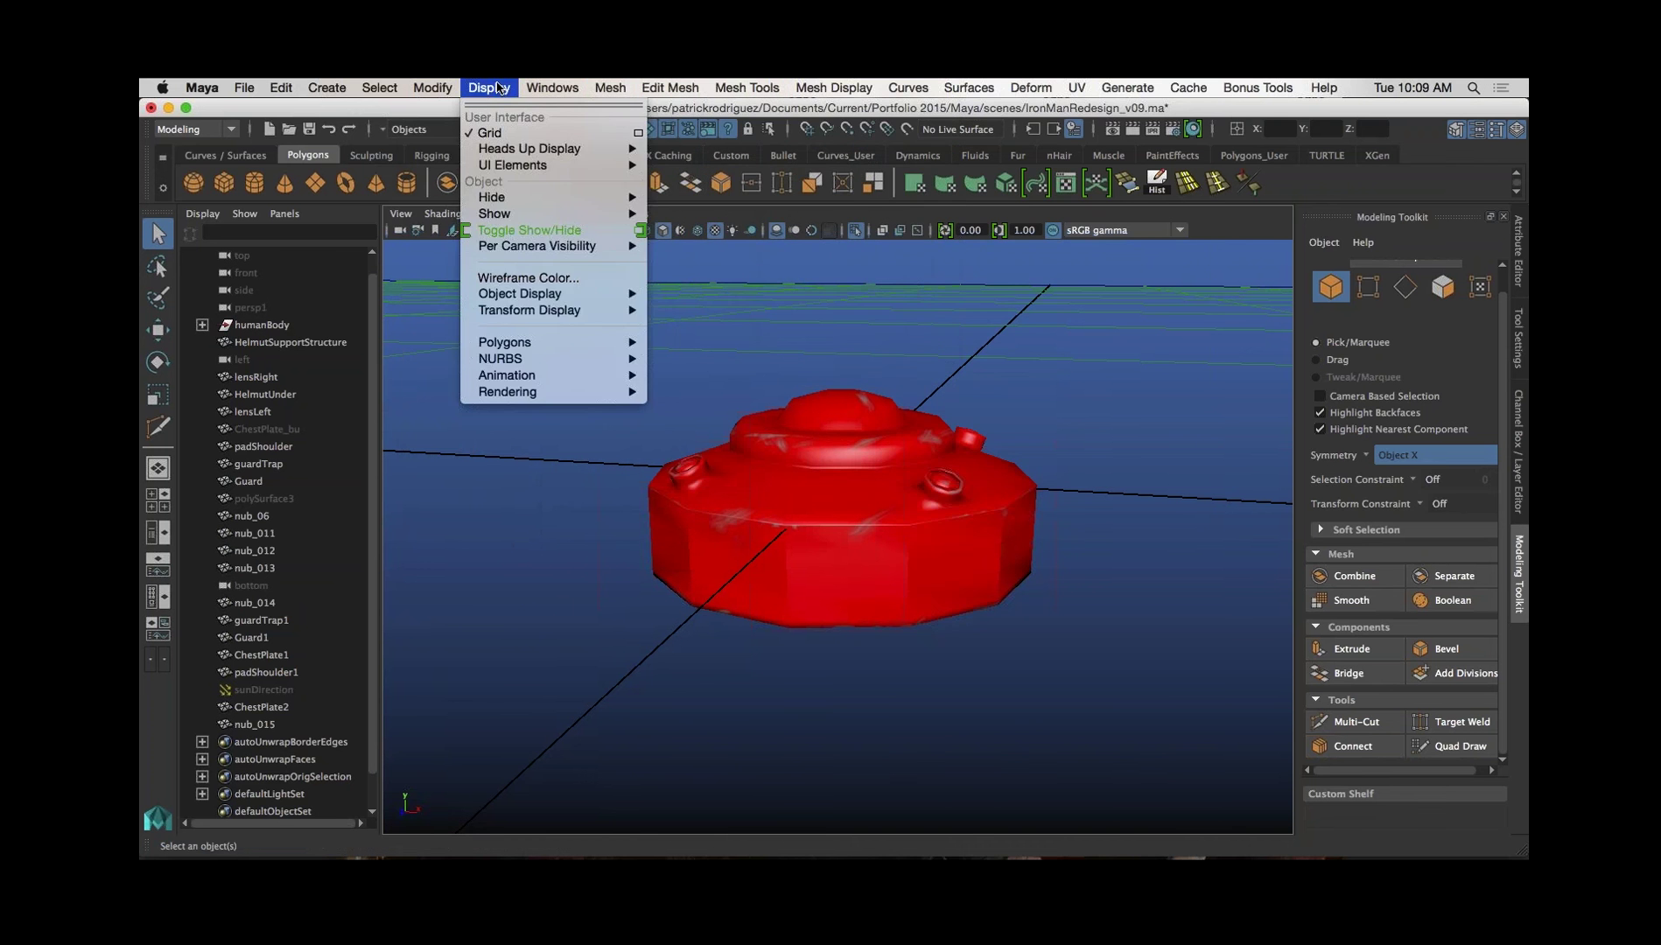
mouse_move(381, 87)
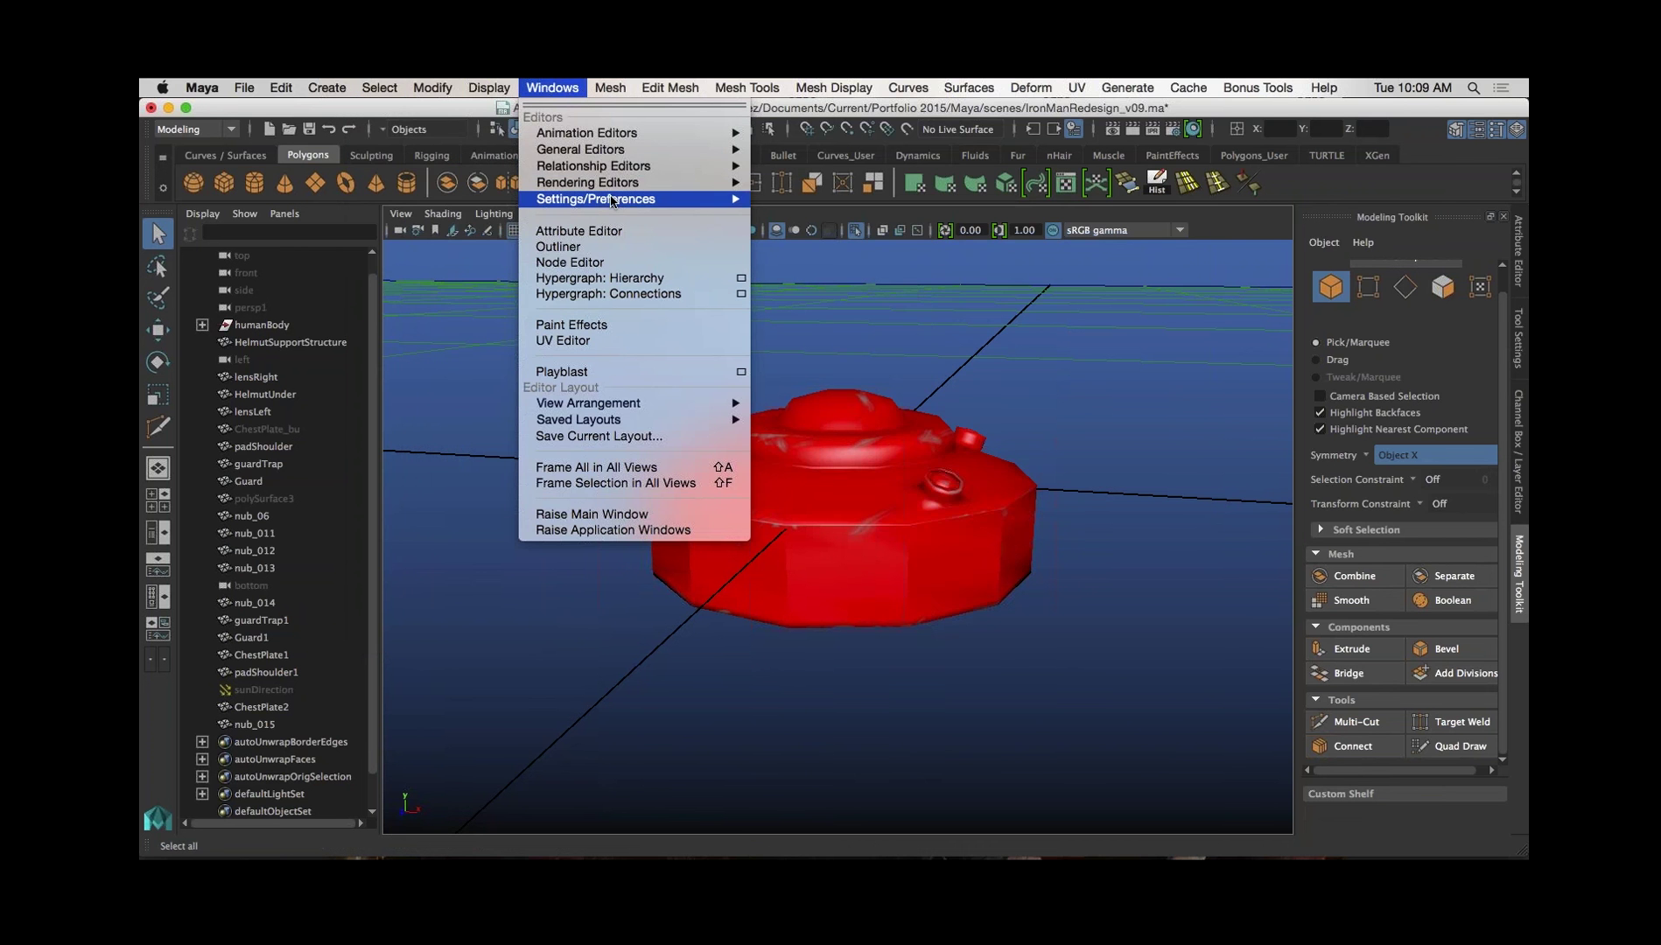
mouse_move(630, 198)
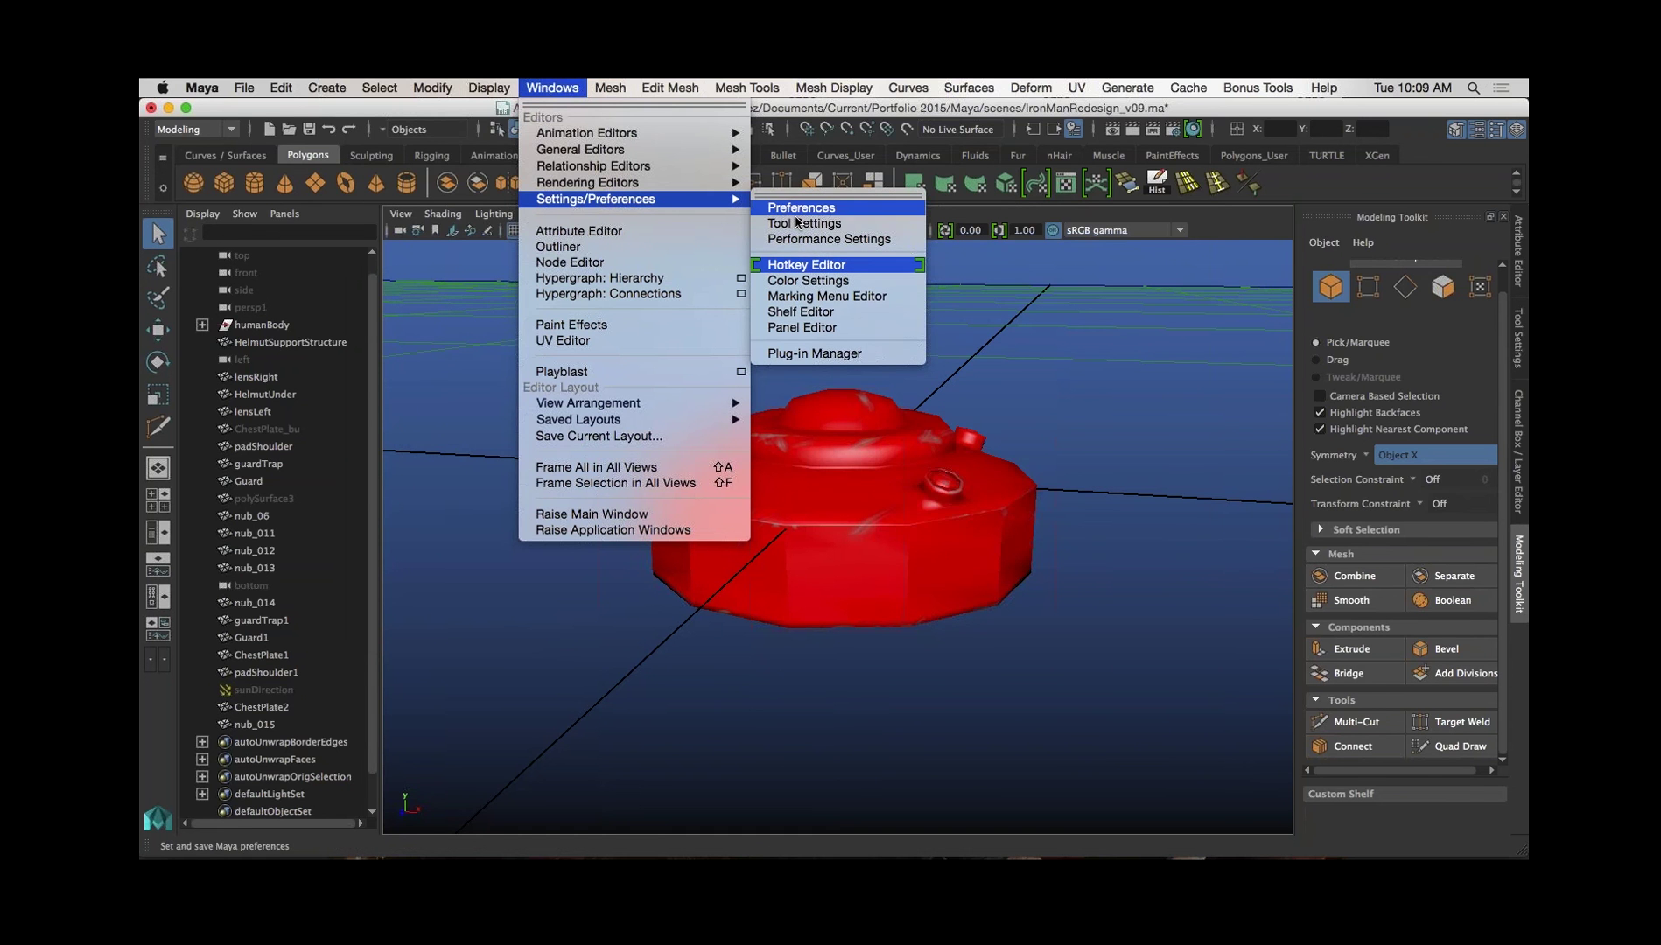
Assign hotkey 8 to Menu items > Modify > Center Pivot in the Hotkey Editor, then save and close.
click(822, 264)
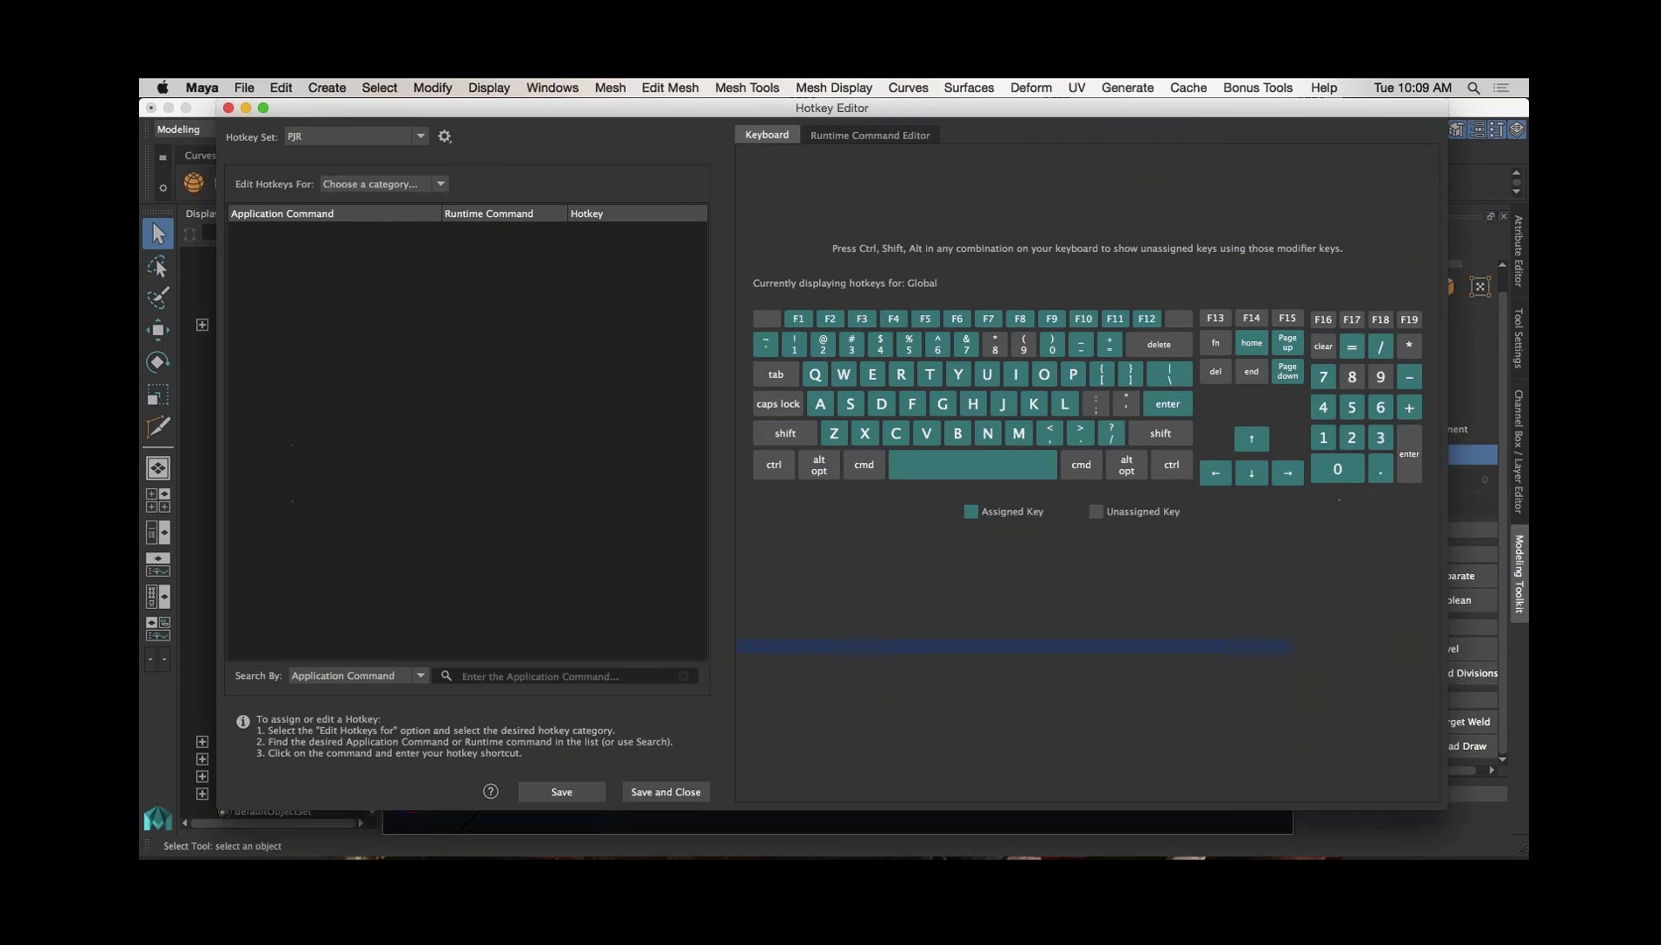
click(434, 185)
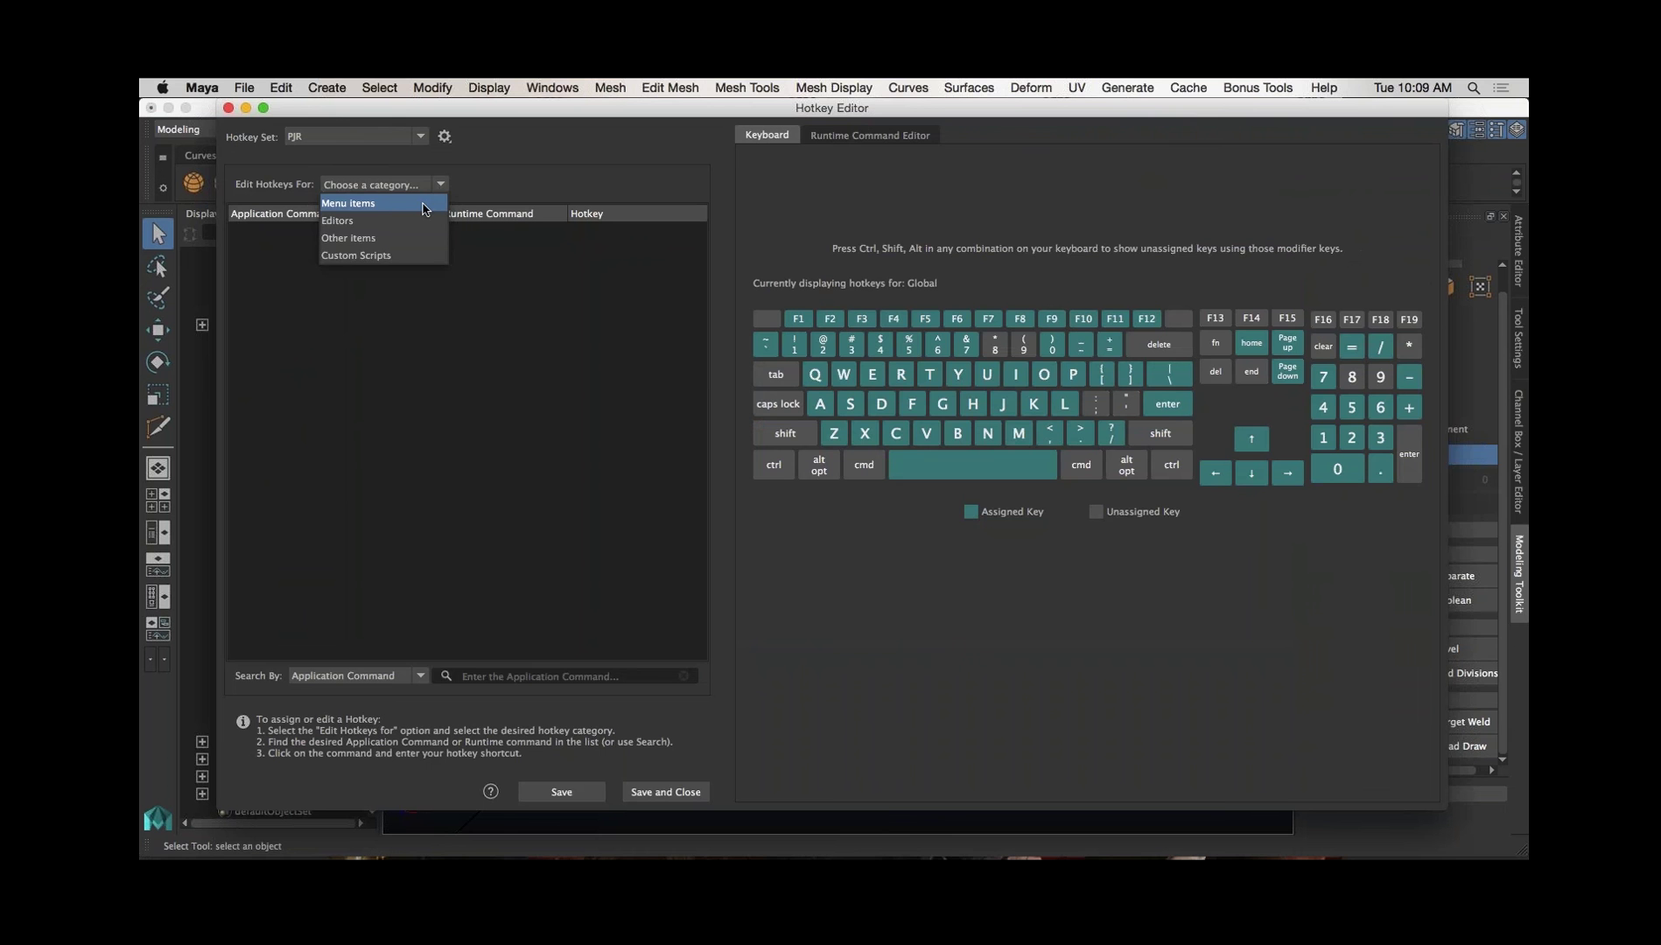
click(424, 208)
click(249, 353)
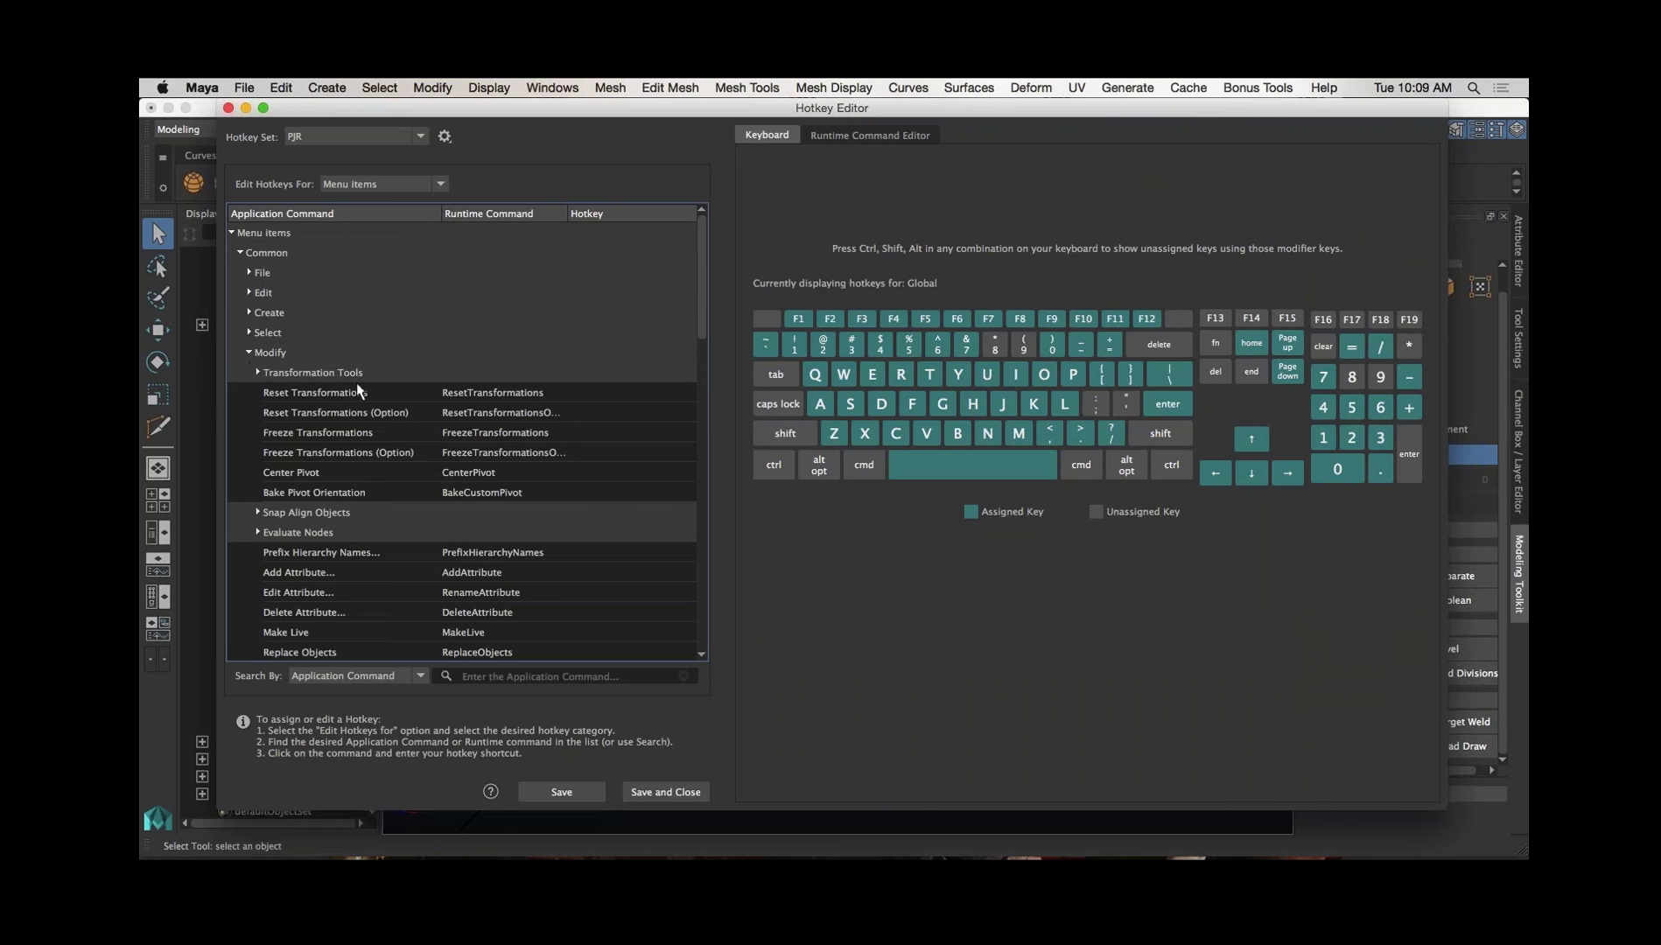
click(596, 473)
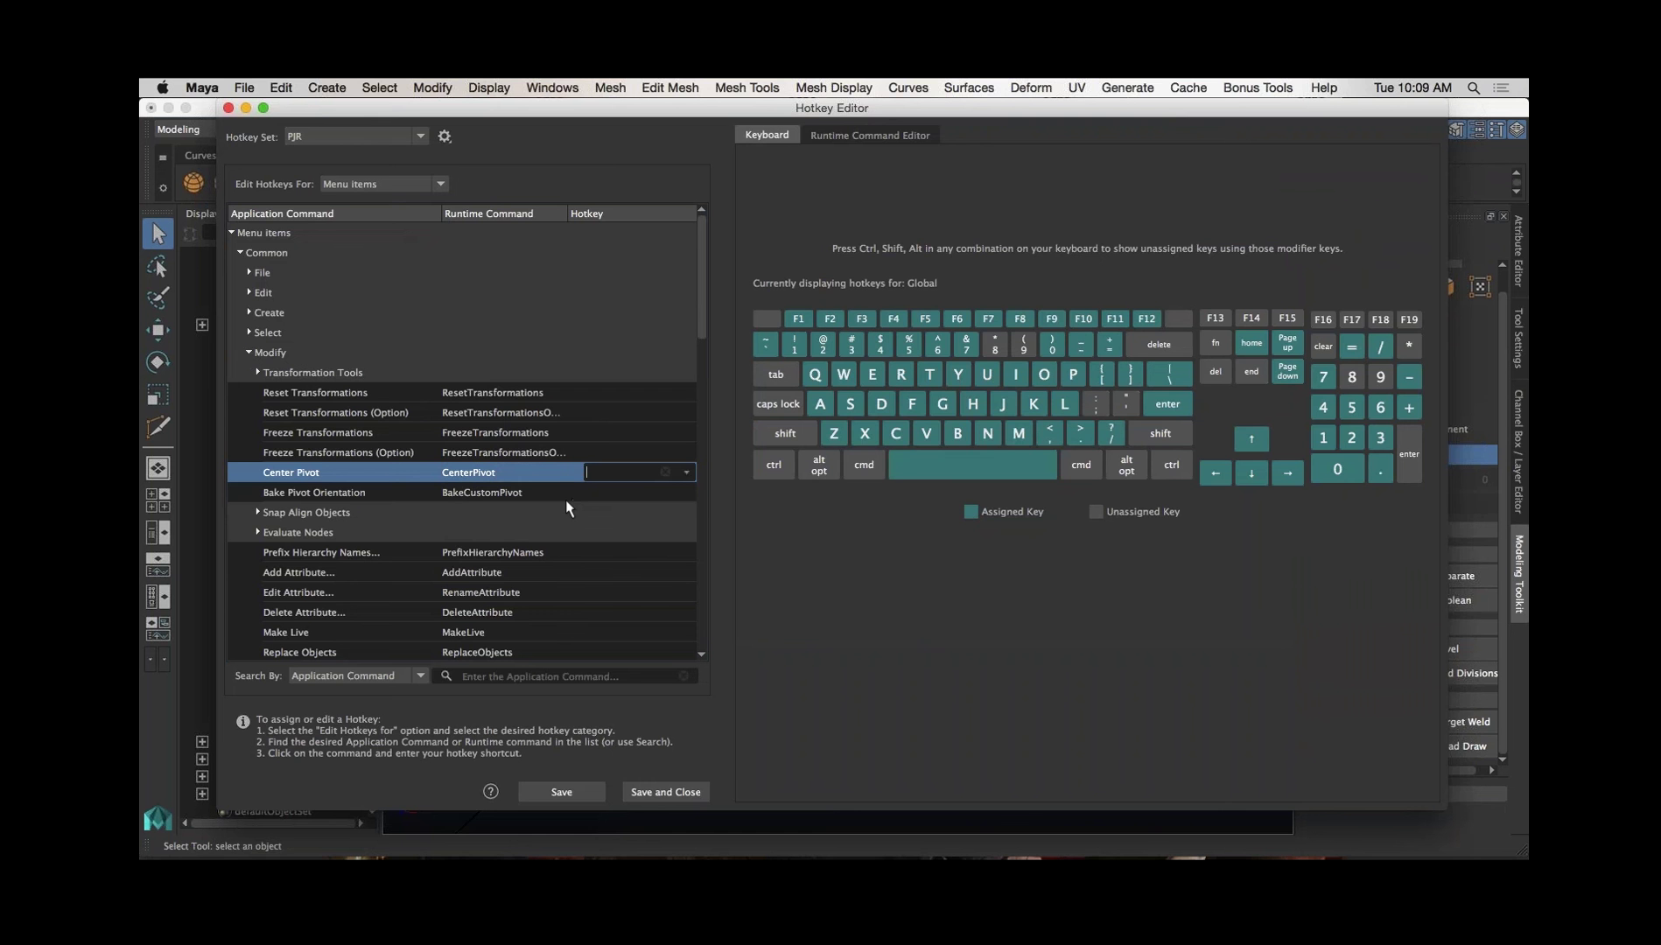
text(8)
click(658, 794)
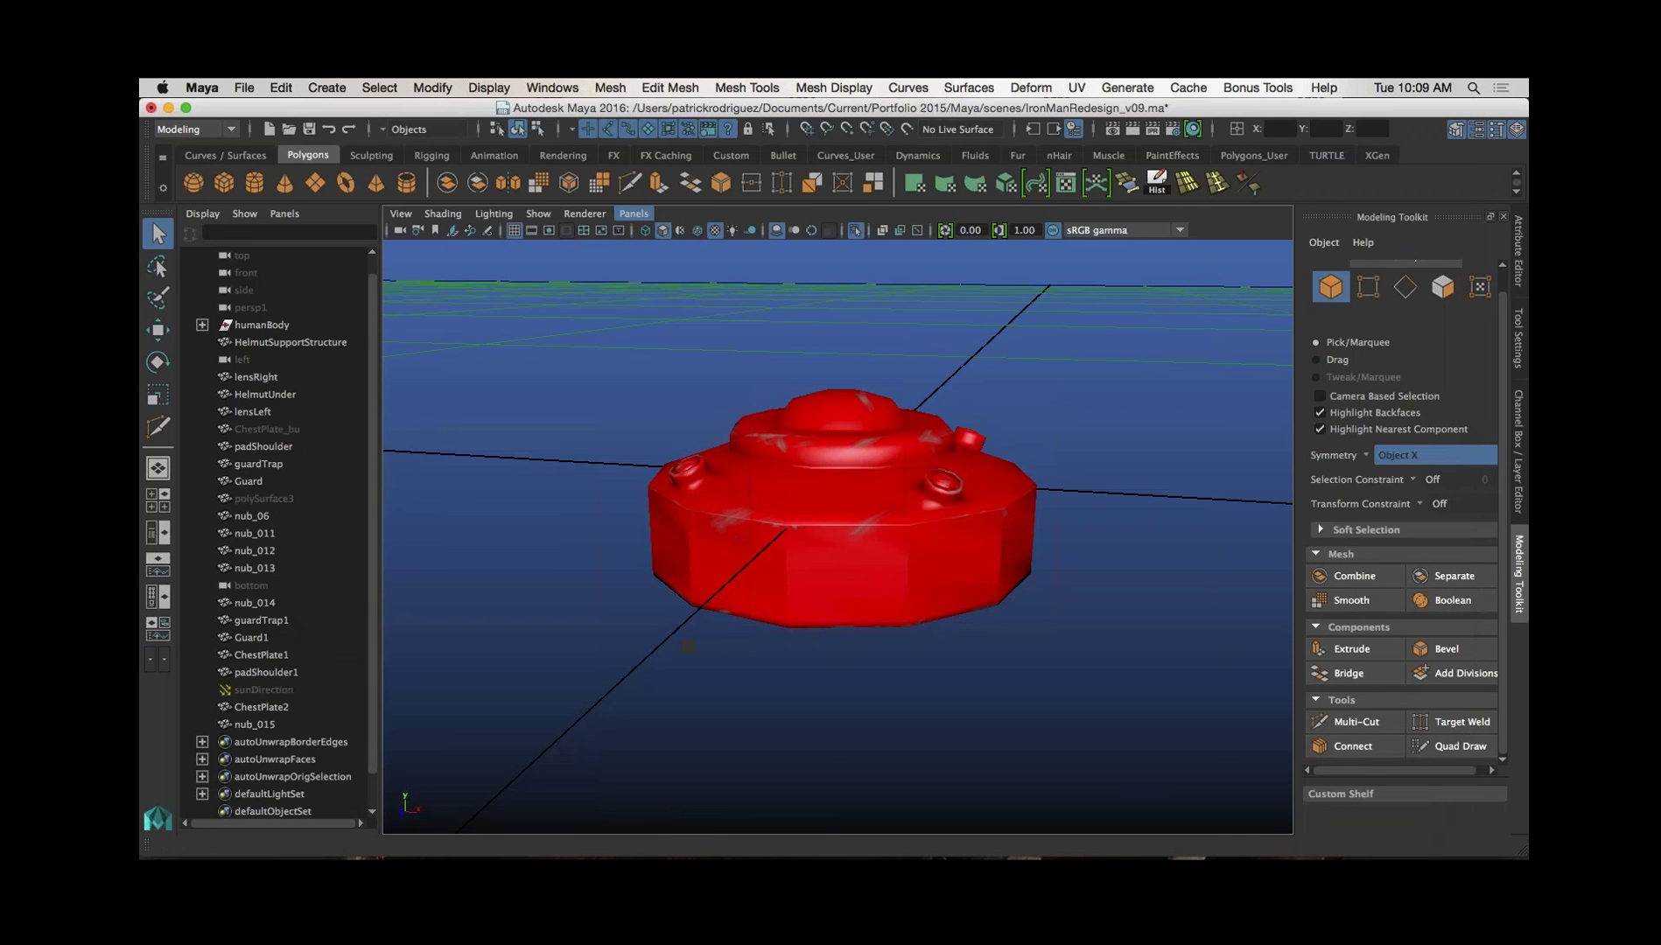
Confirm the Modify menu shows 8 beside Center Pivot, then reopen the Hotkey Editor.
click(446, 88)
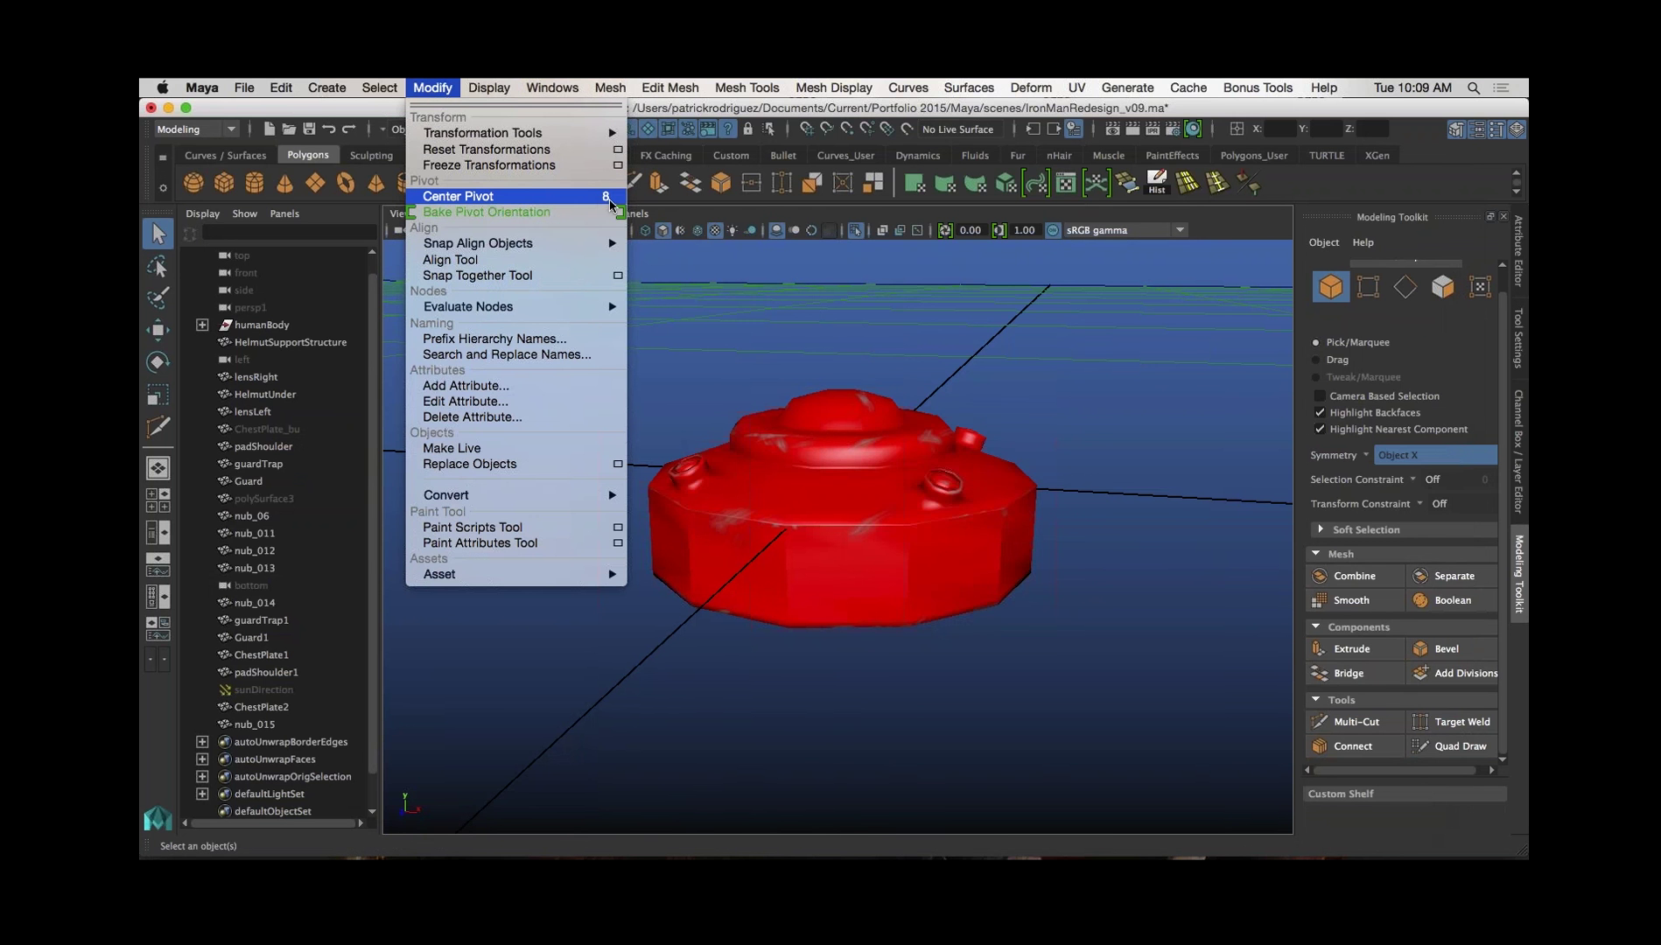
mouse_move(552, 88)
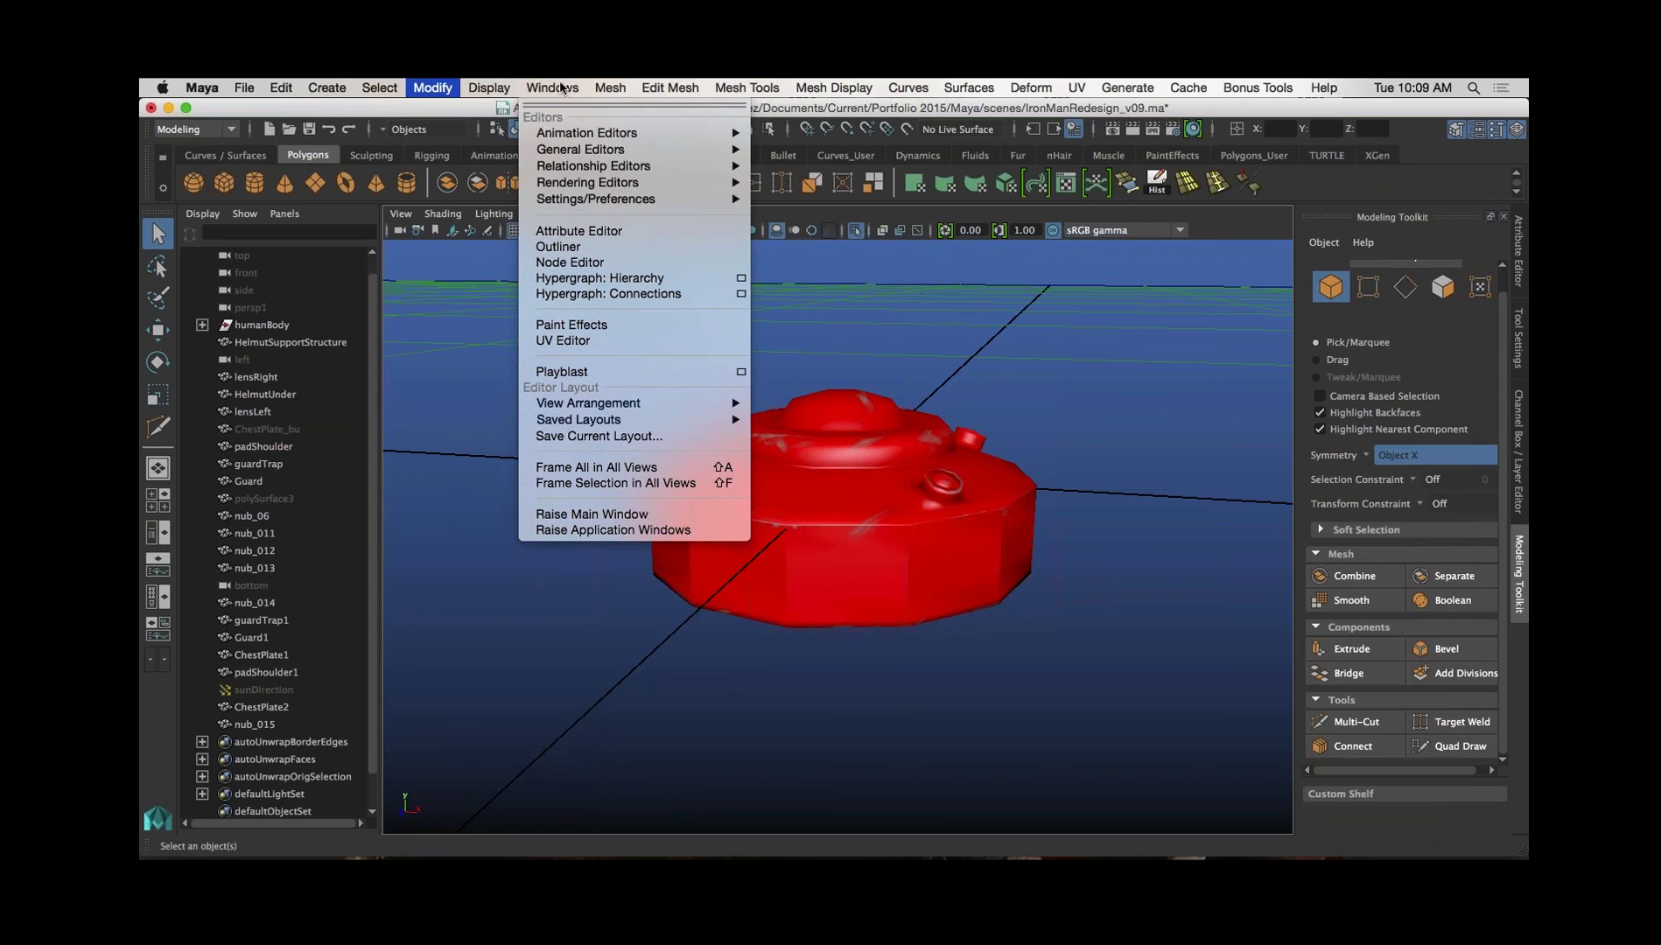
mouse_move(595, 199)
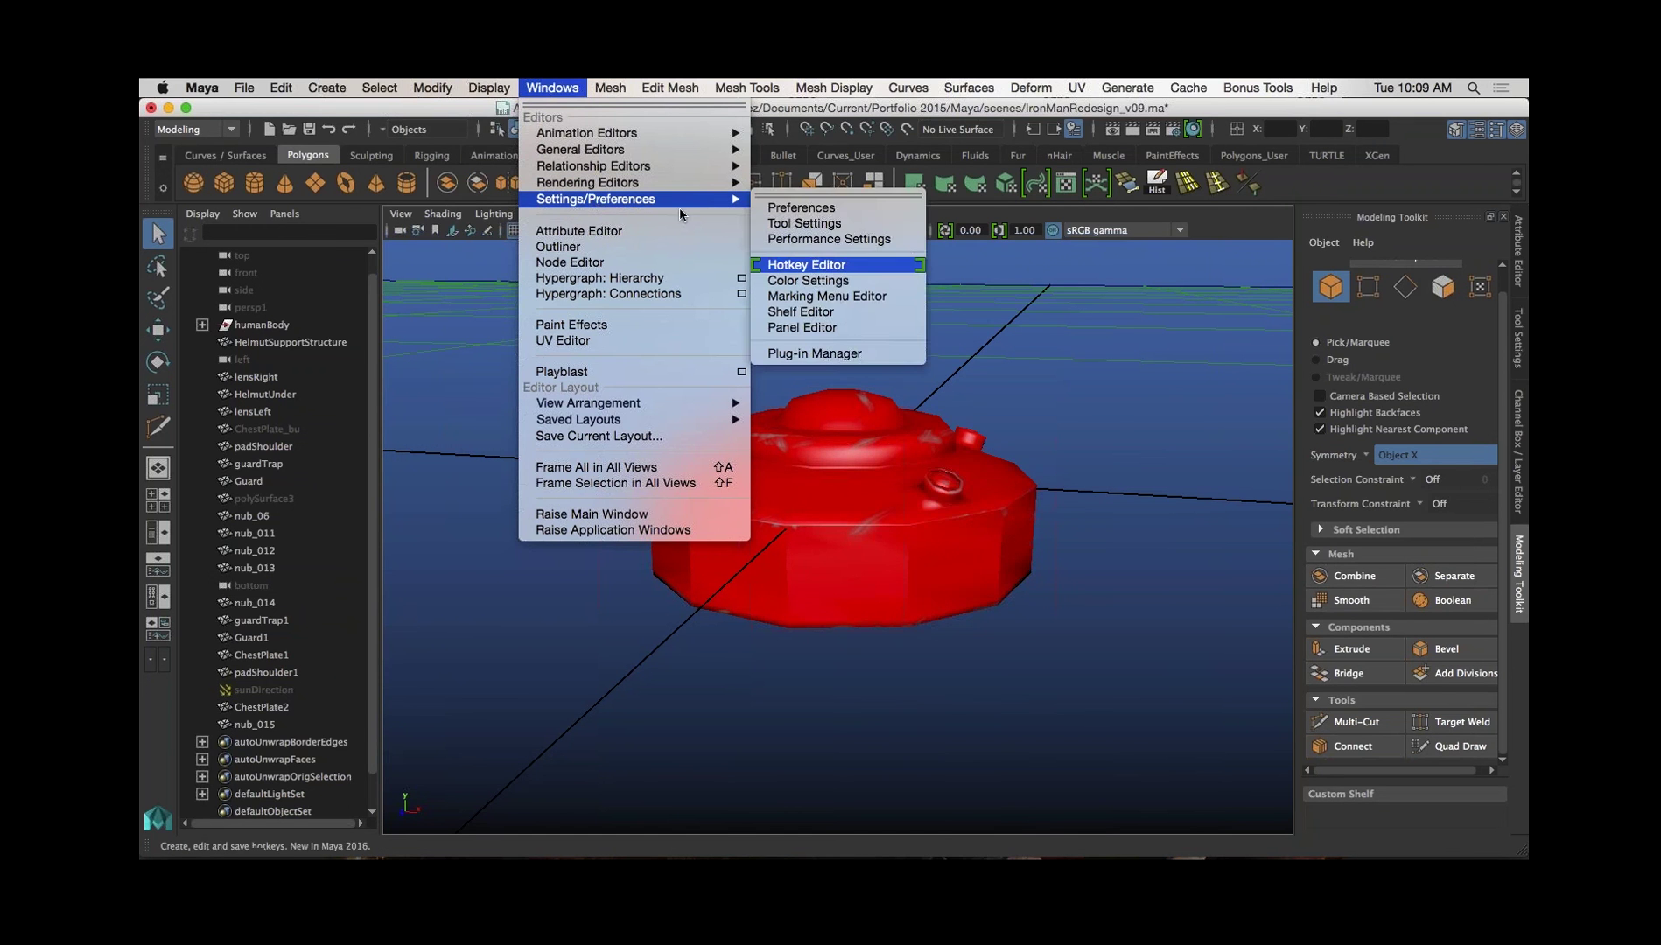
click(814, 266)
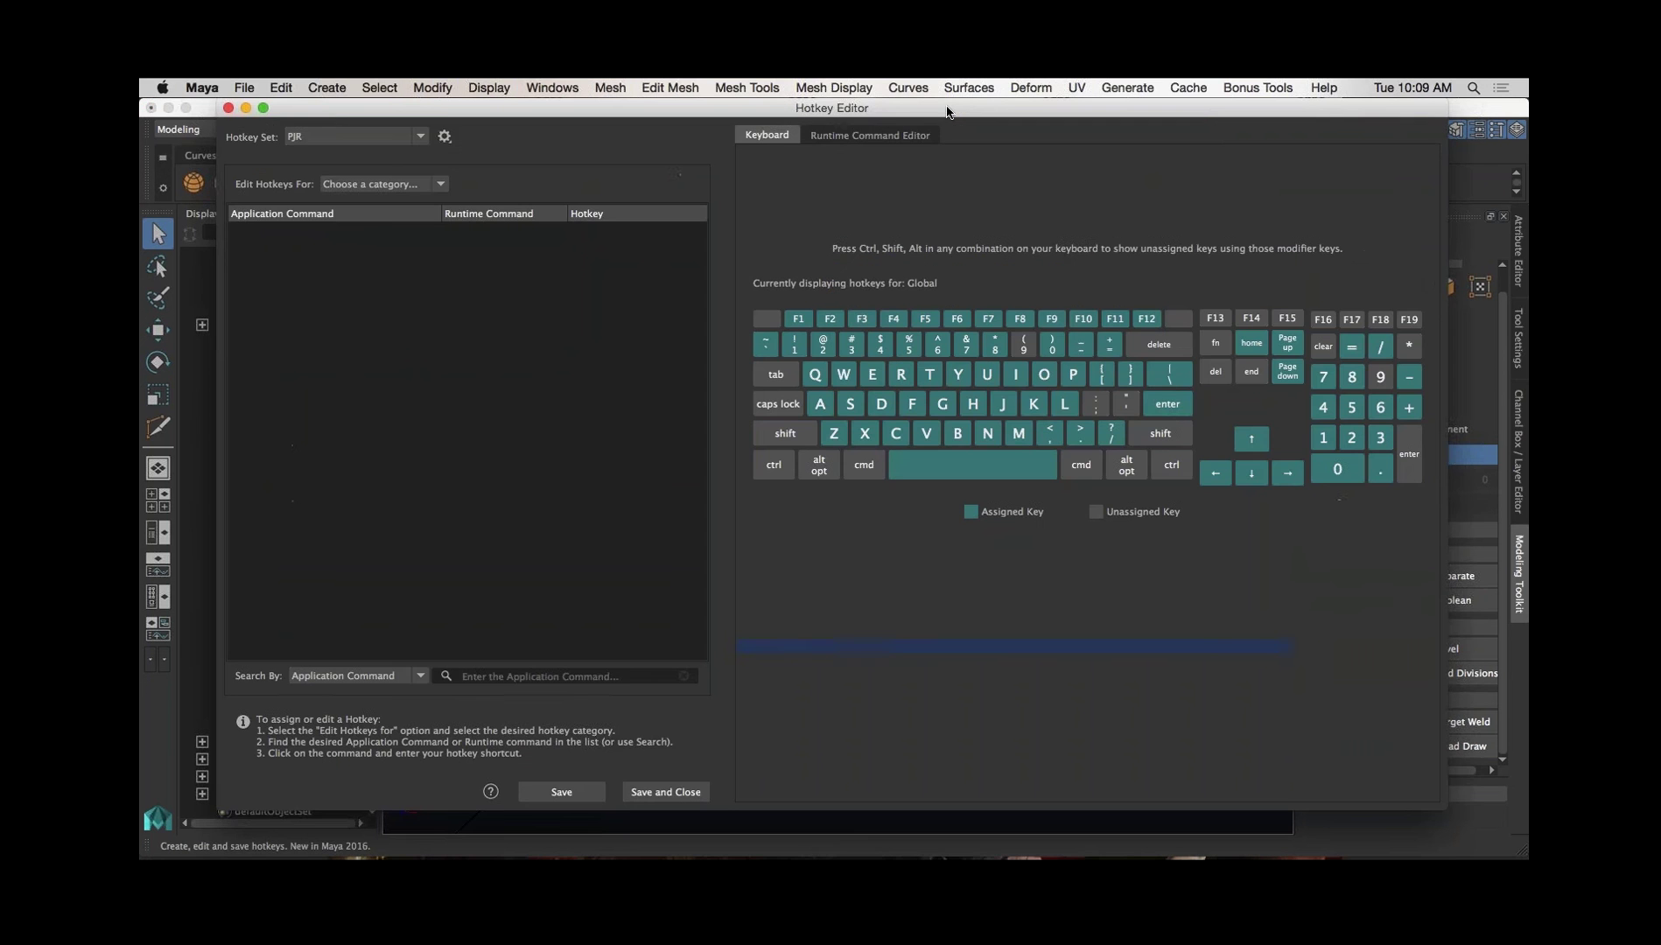
Show the Custom Scripts hotkey category with its User and Edit groups expanded.
drag(948, 112, 910, 104)
click(347, 184)
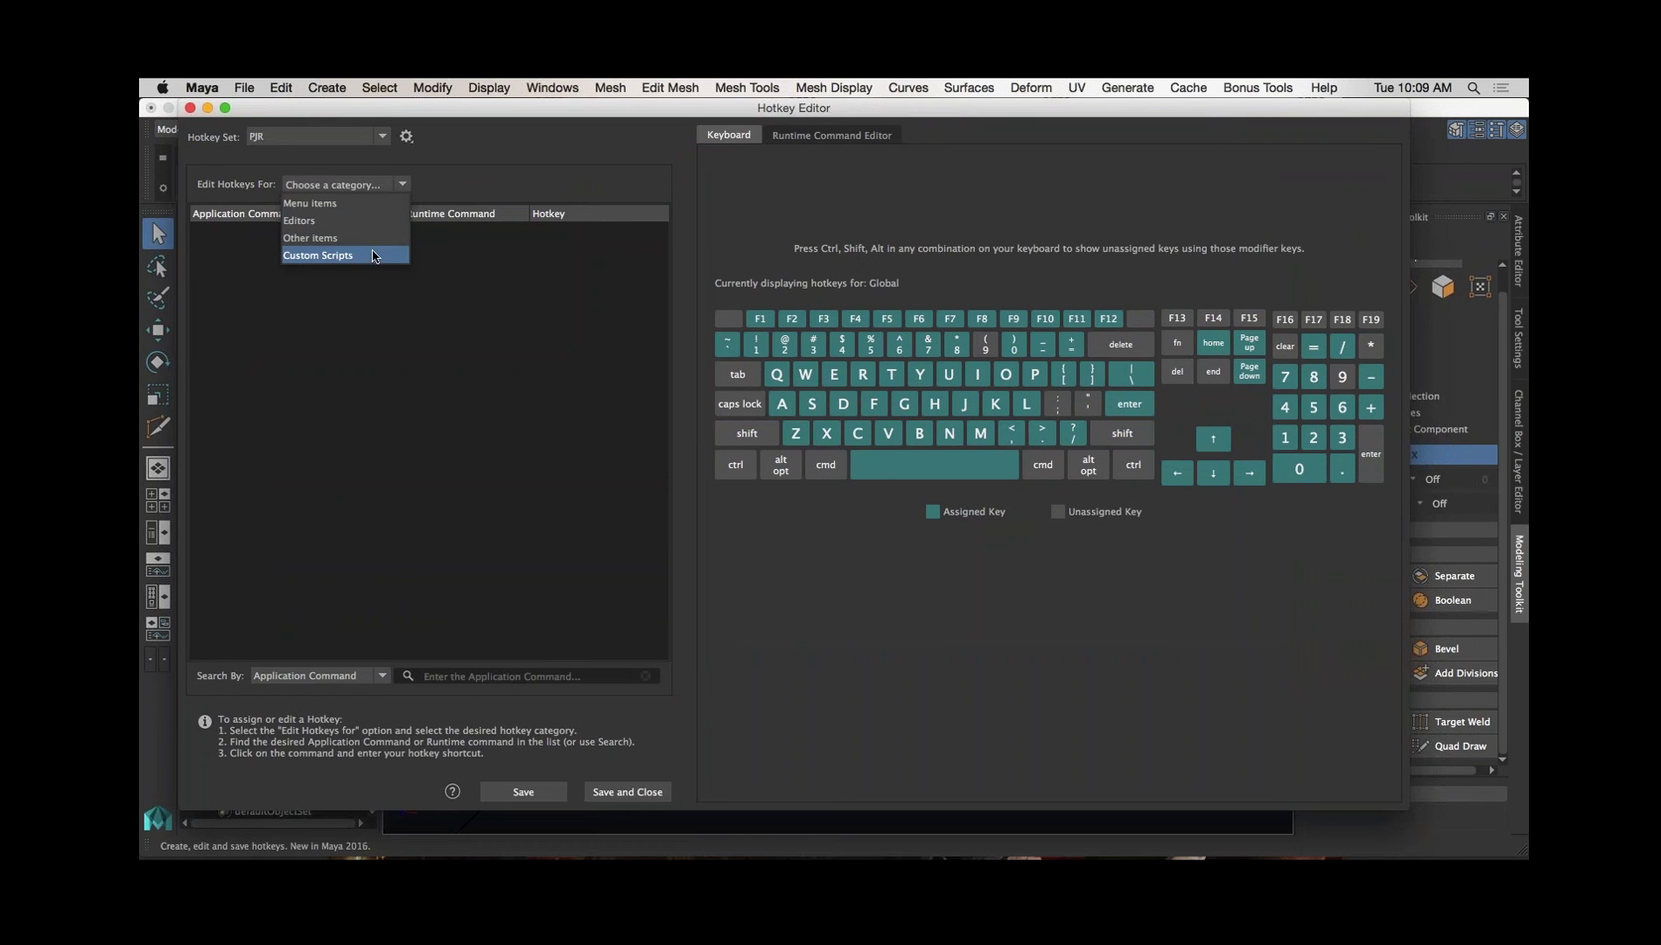
click(374, 255)
click(203, 272)
click(202, 253)
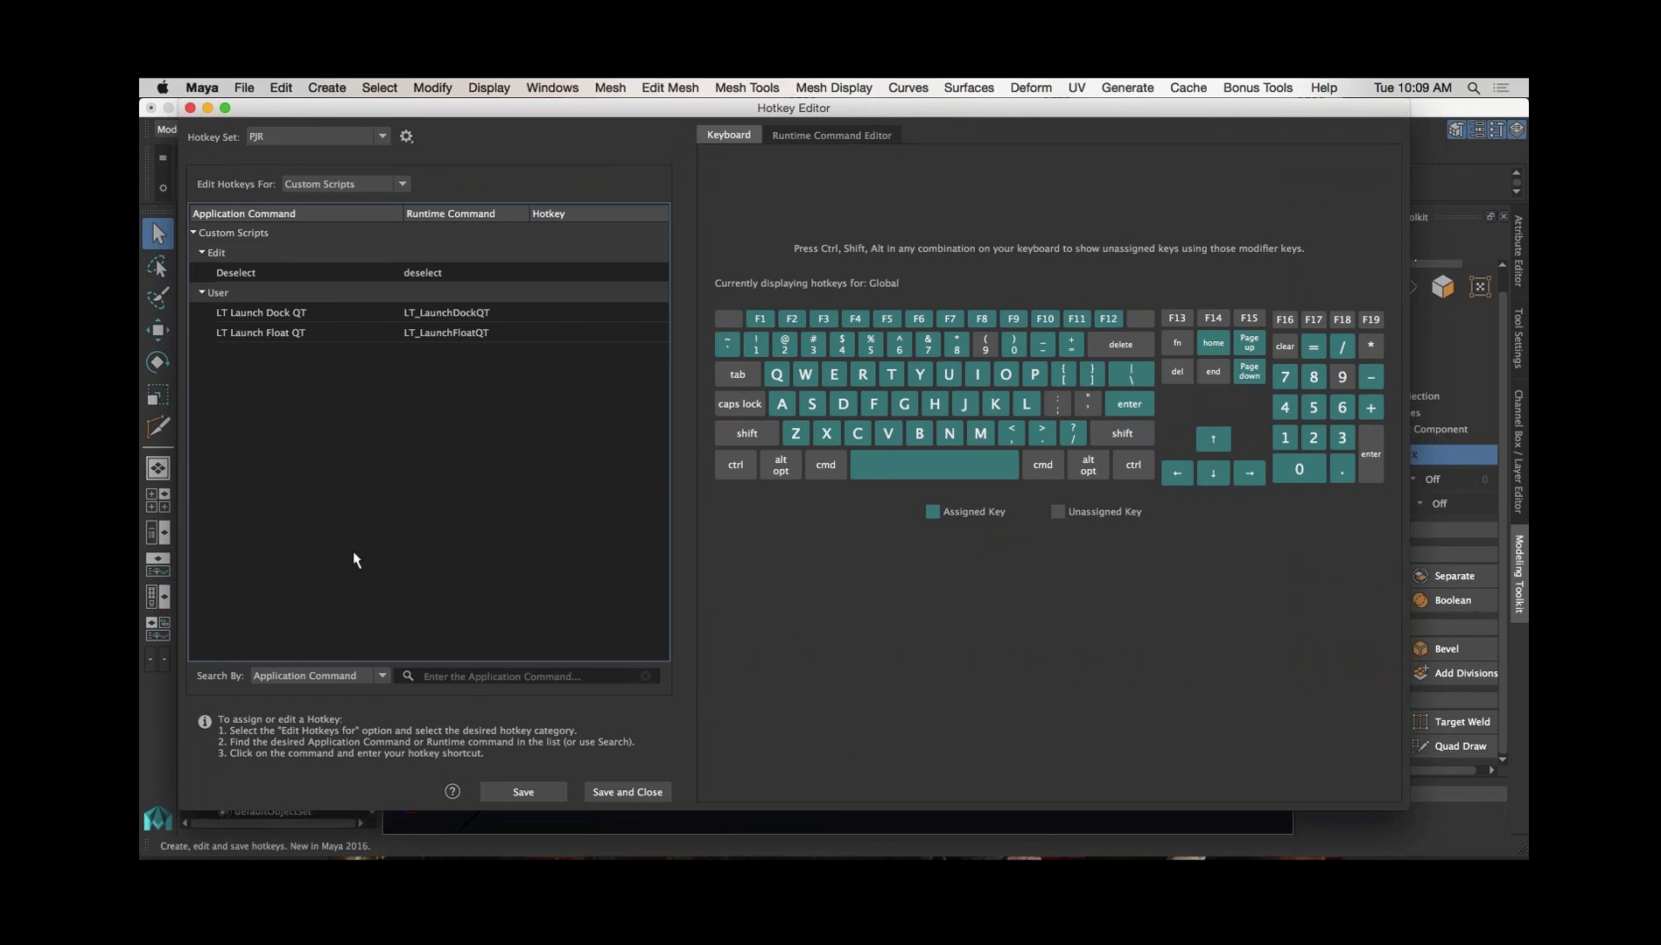
Look over the Runtime Command Editor tab, return to Custom Scripts, then save and close the editor.
click(853, 134)
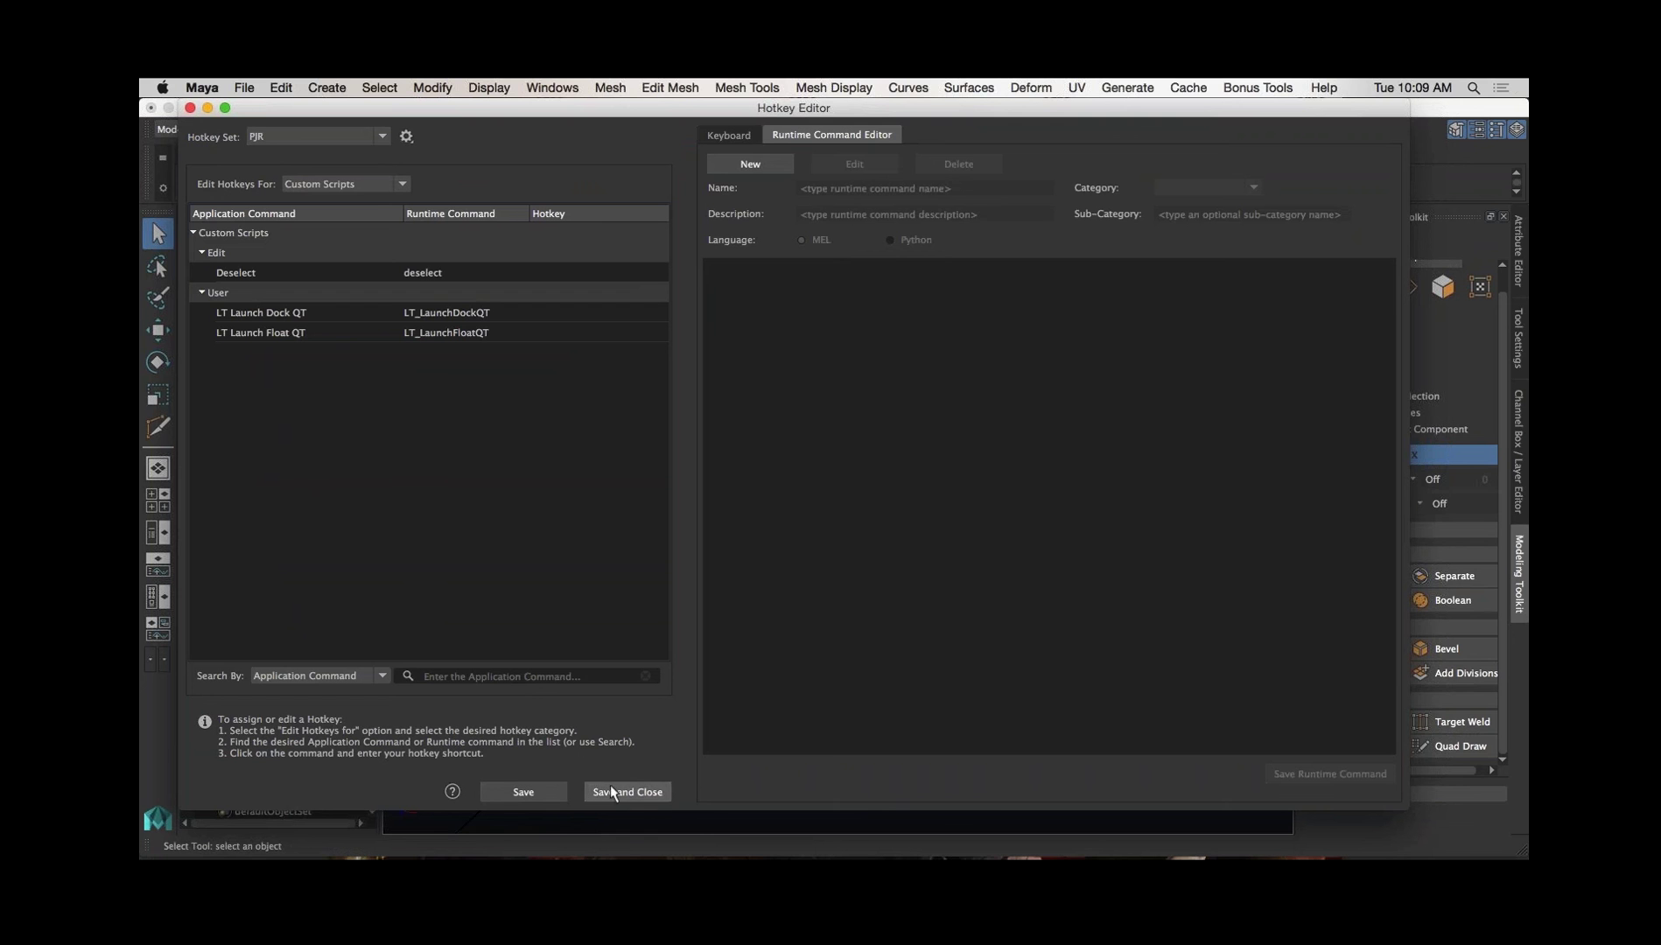
click(379, 181)
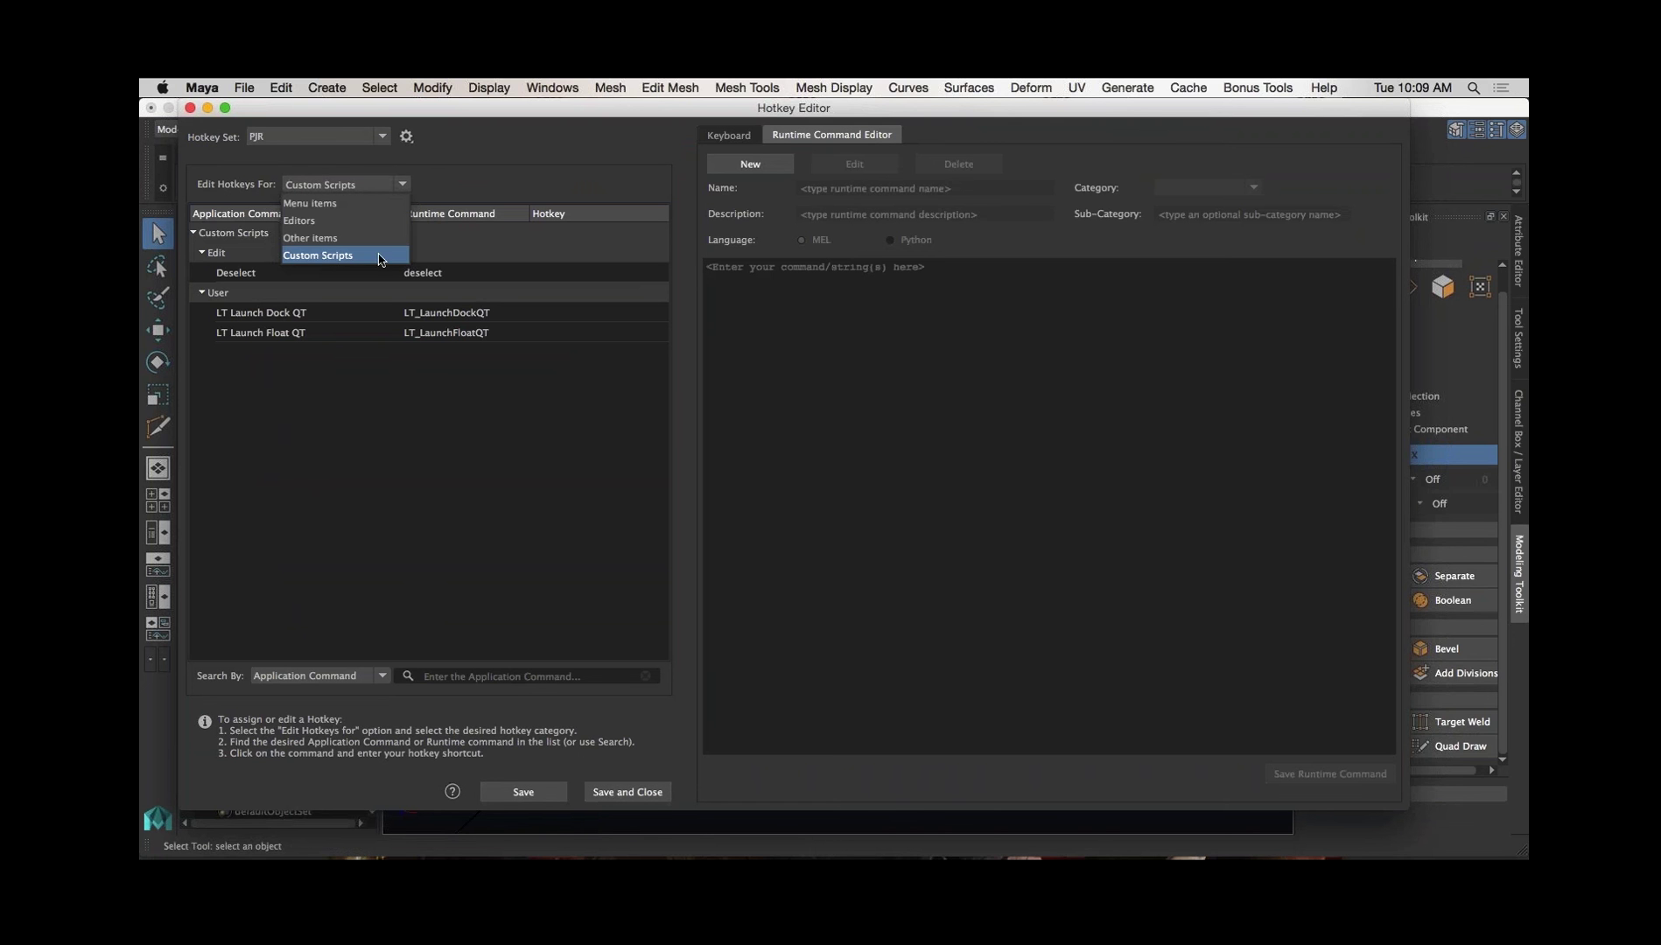
click(390, 473)
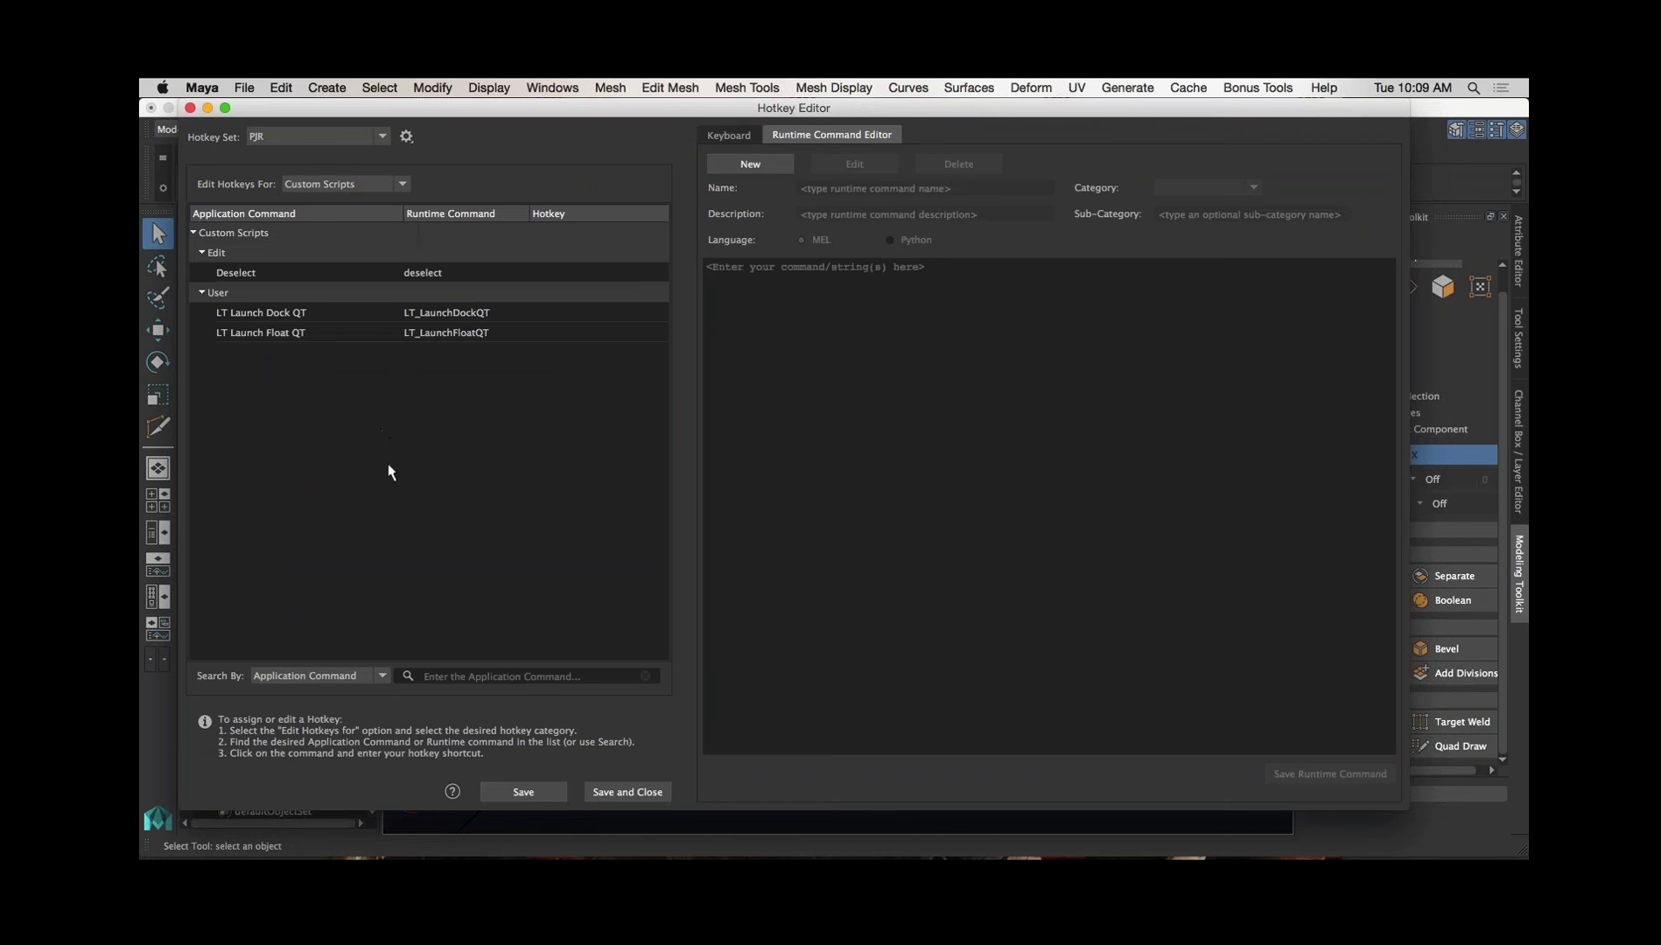
click(627, 792)
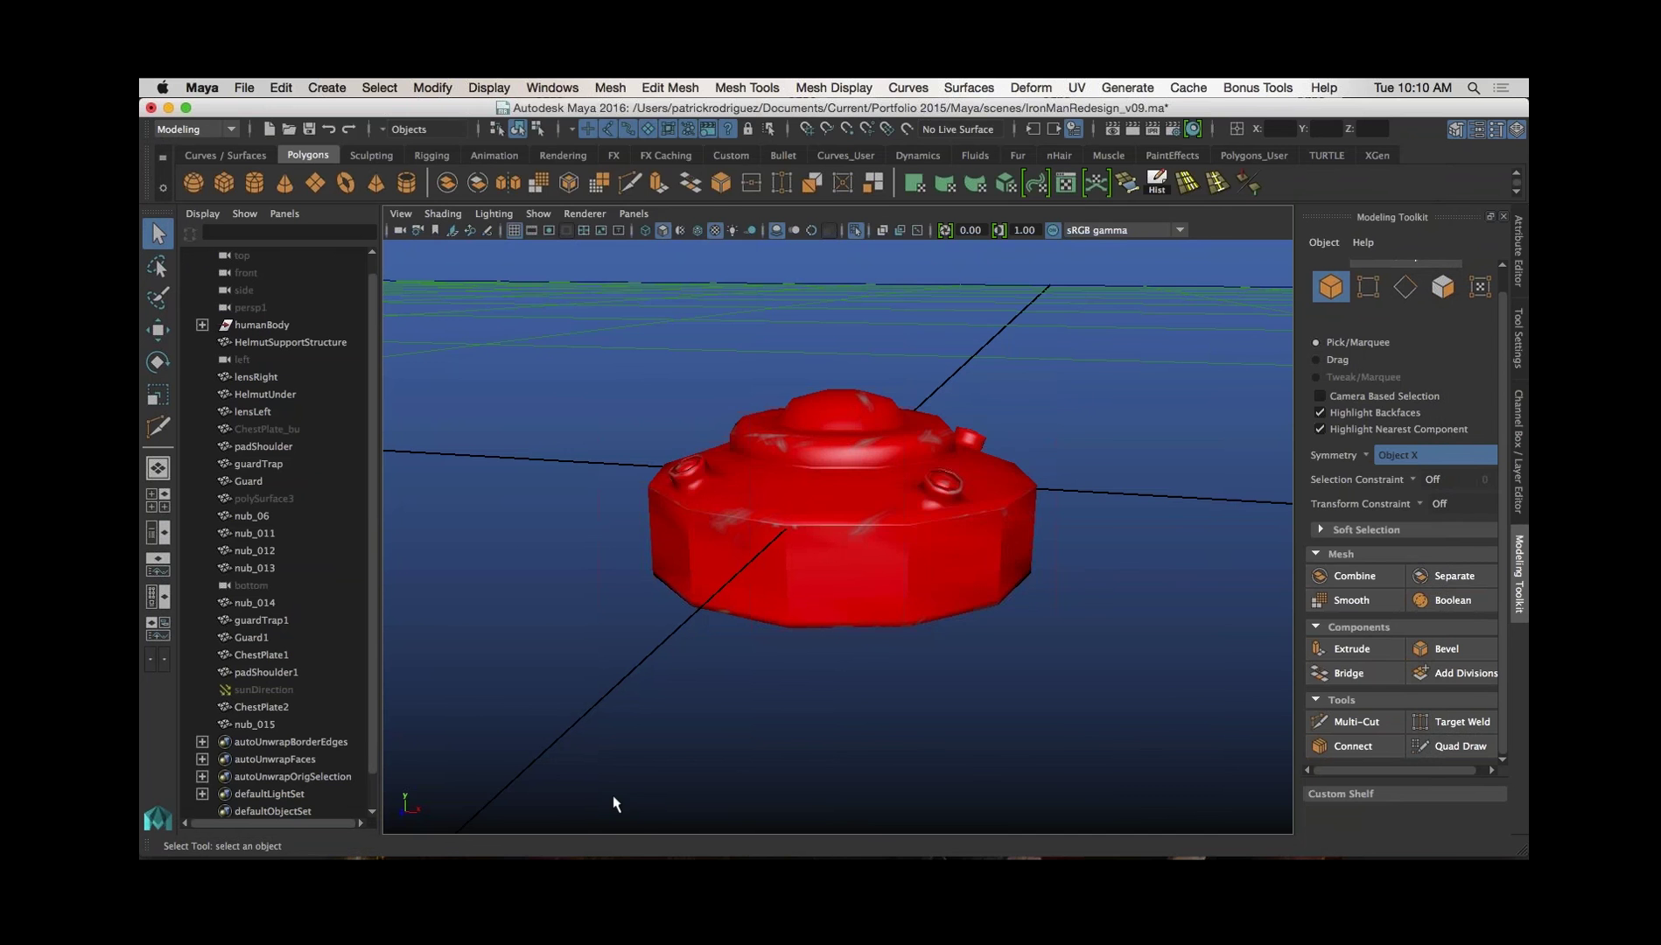
click(553, 88)
Reopen the Hotkey Editor and check the hotkey set list, keeping the PJR set.
mouse_move(602, 199)
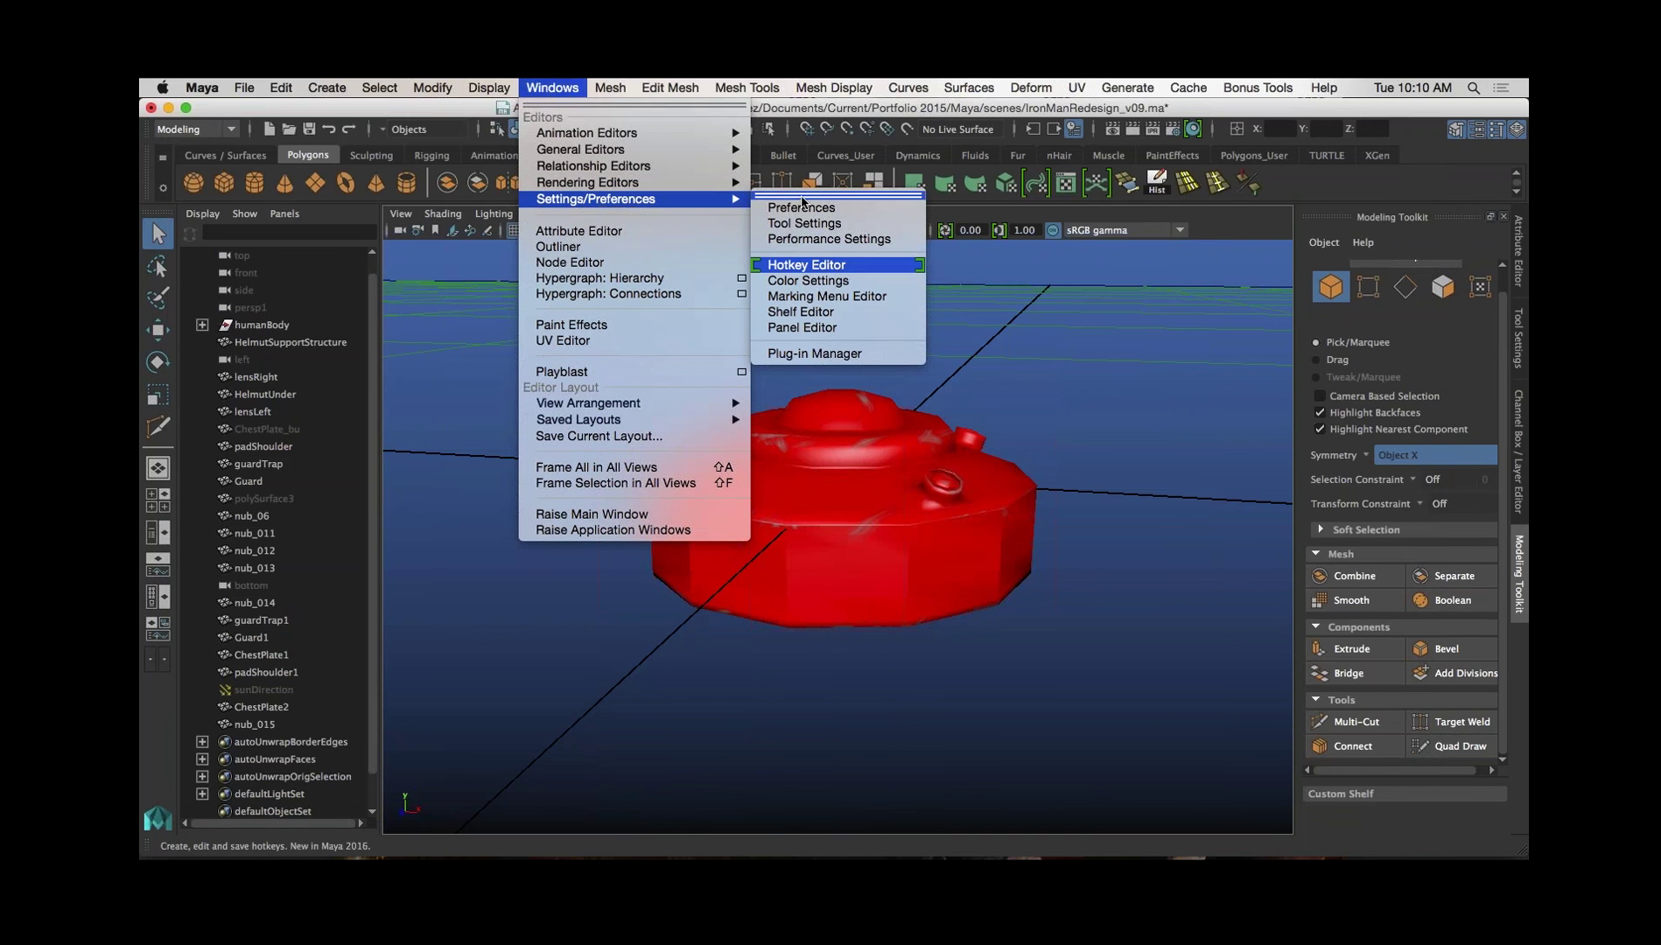
click(824, 262)
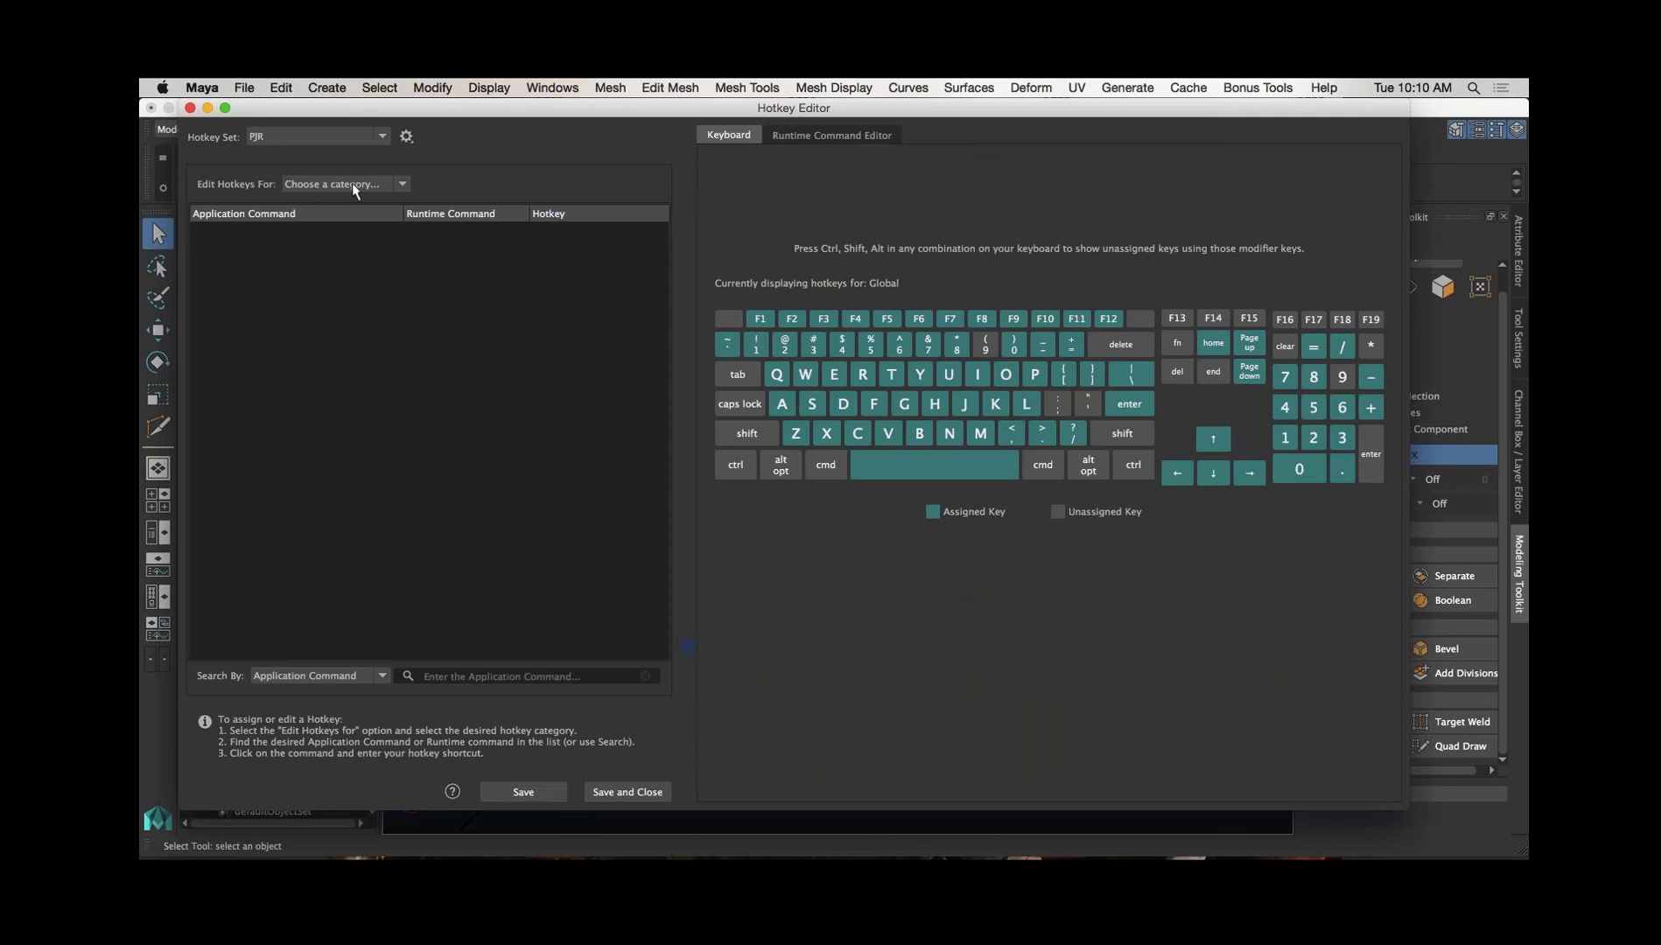
click(382, 133)
click(382, 129)
Look through the category and Search By dropdowns, then show the hotkey set gear options.
click(403, 184)
click(403, 185)
click(382, 676)
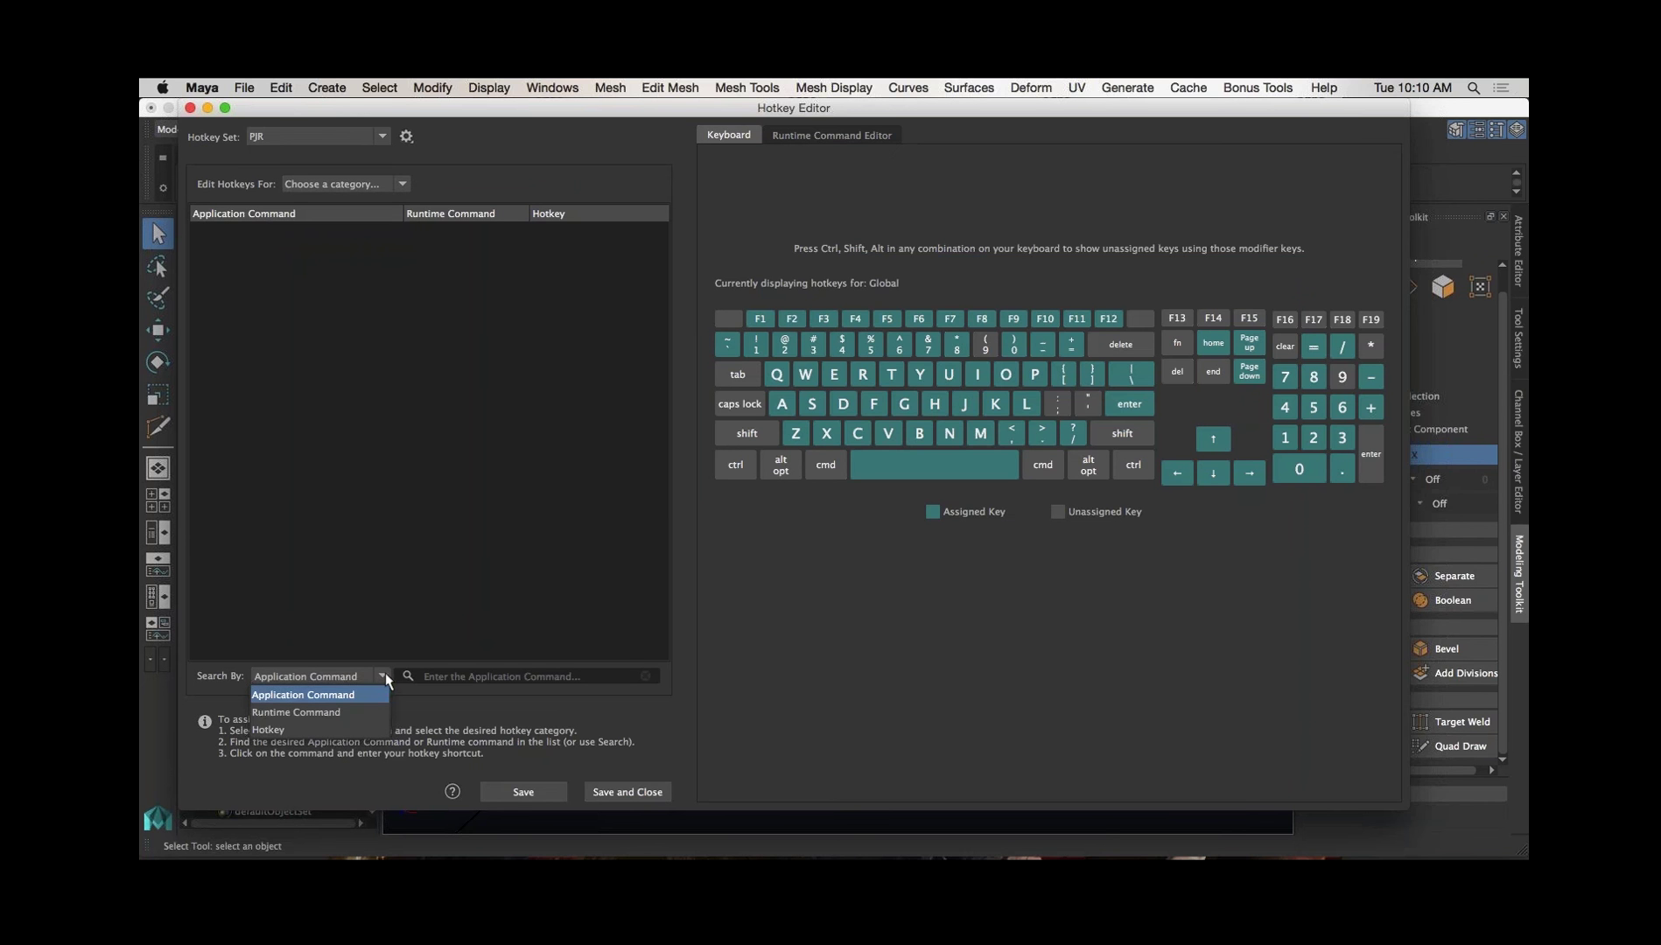
click(382, 676)
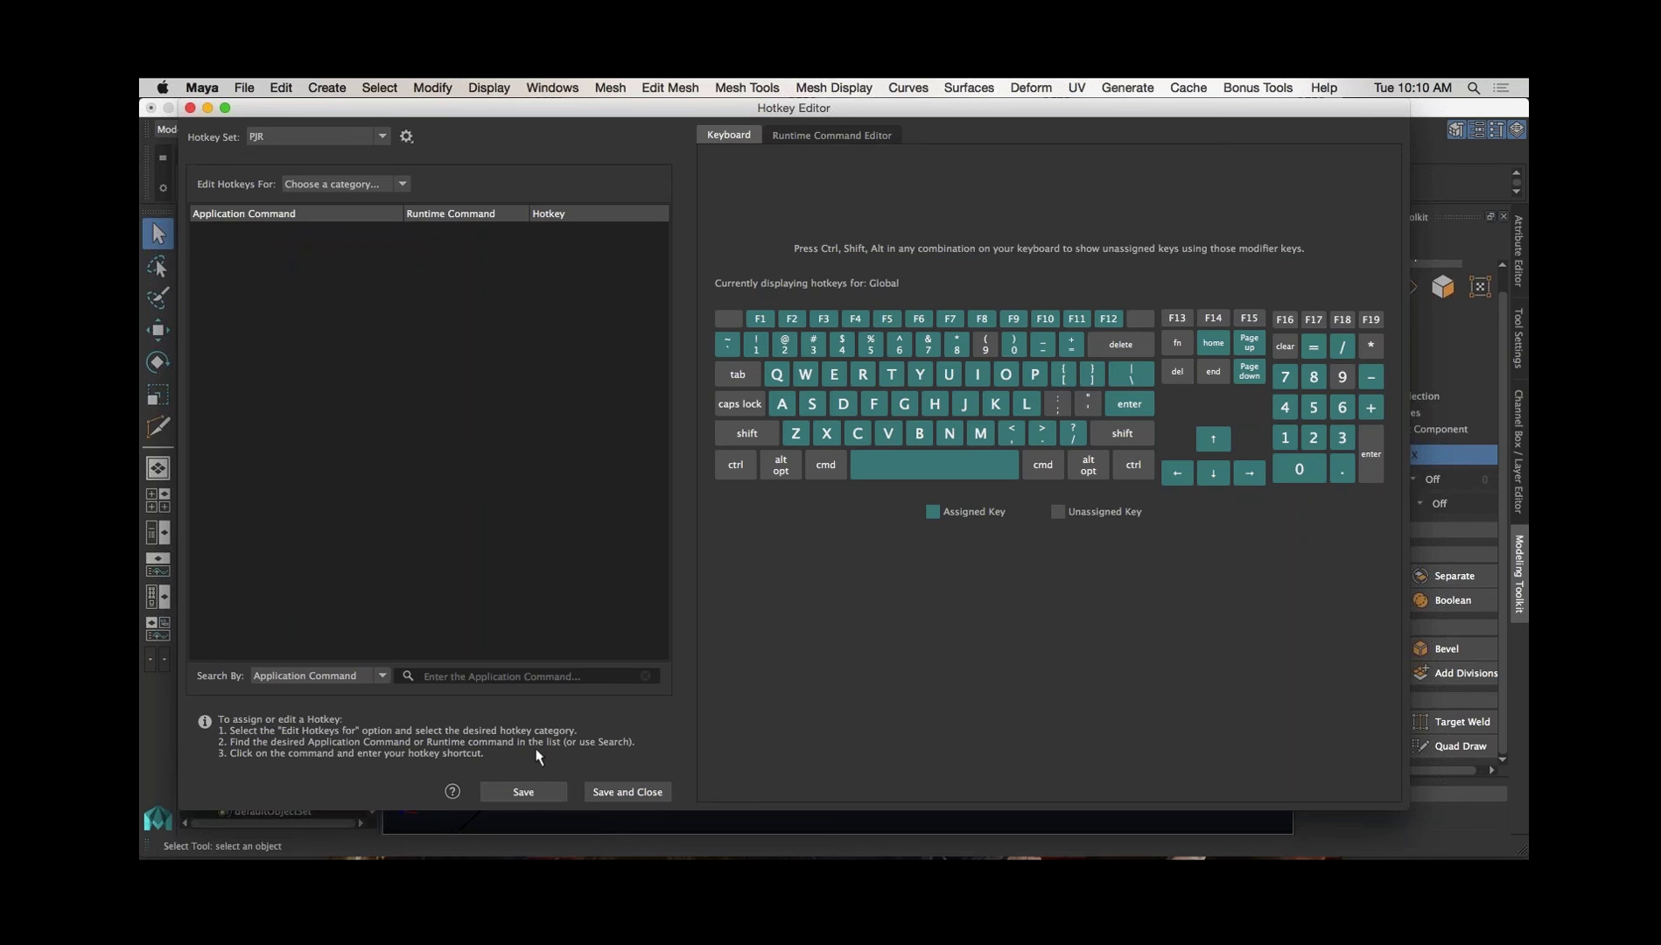
click(407, 136)
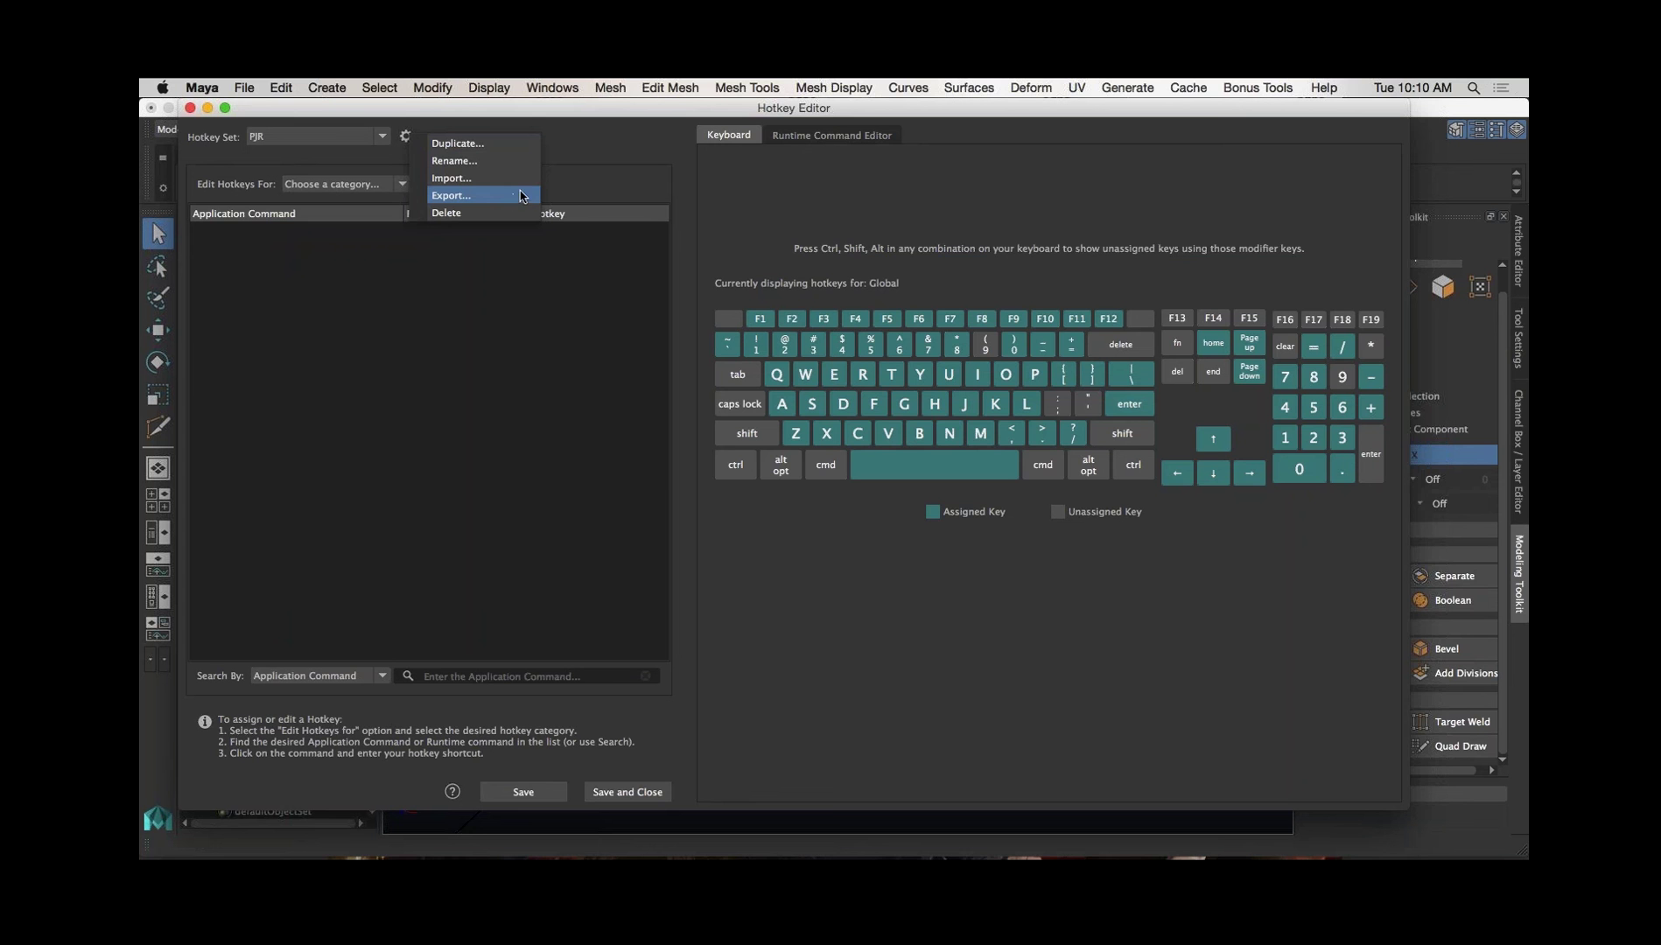
Close the hotkey set gear menu without choosing Import or Export.
click(570, 161)
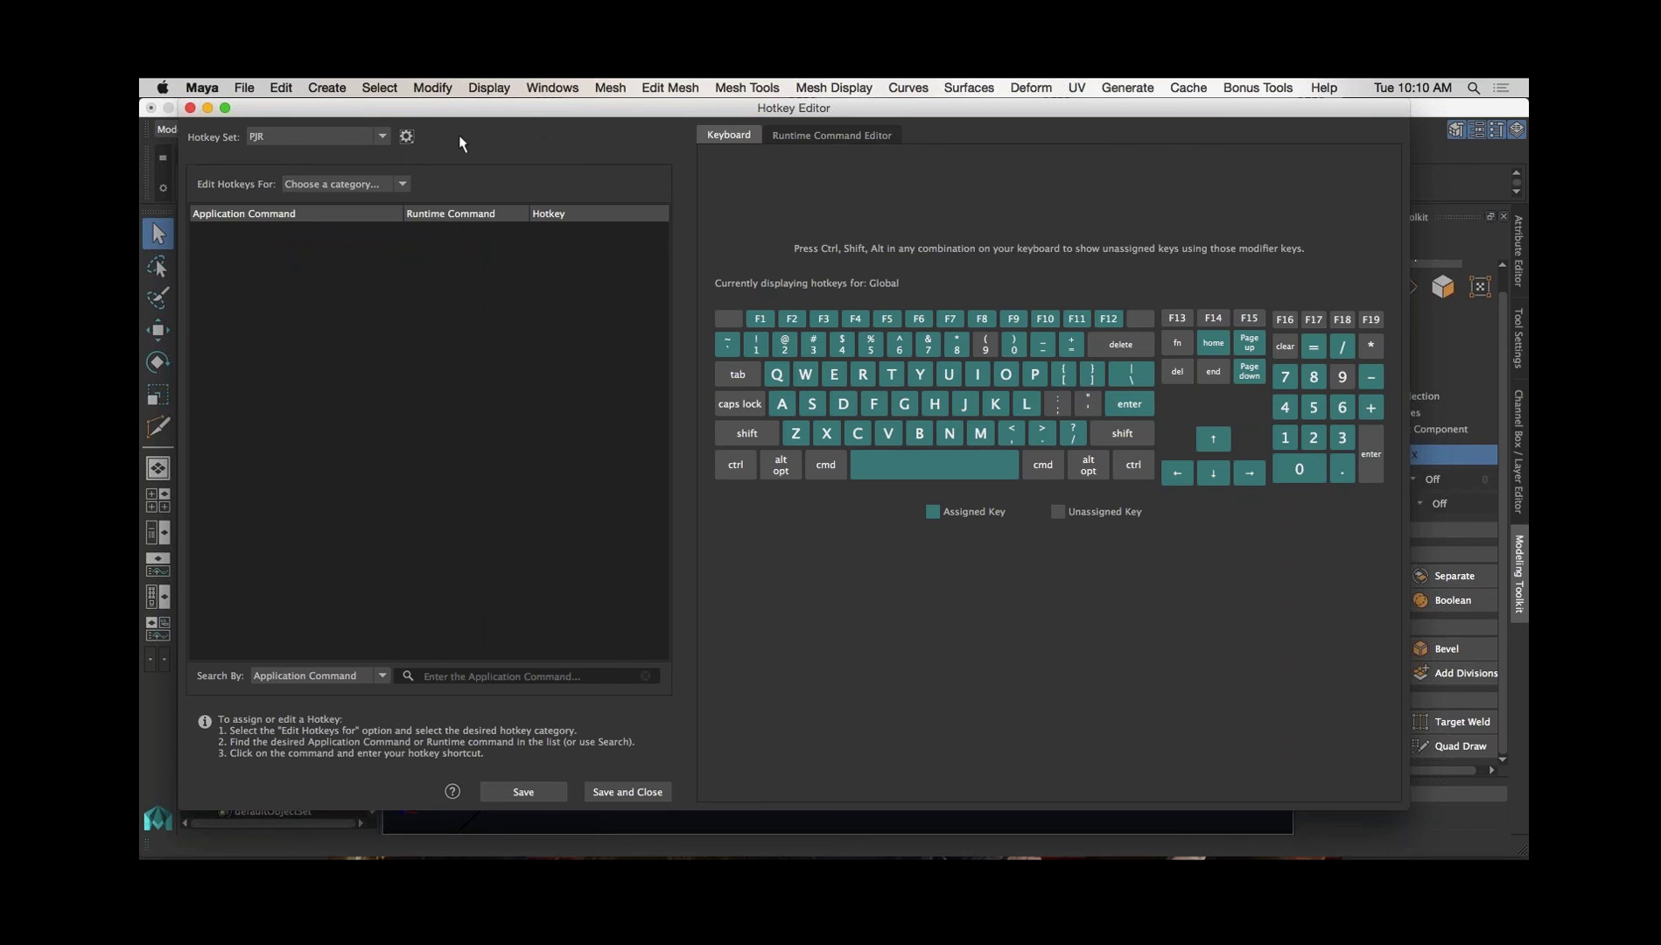